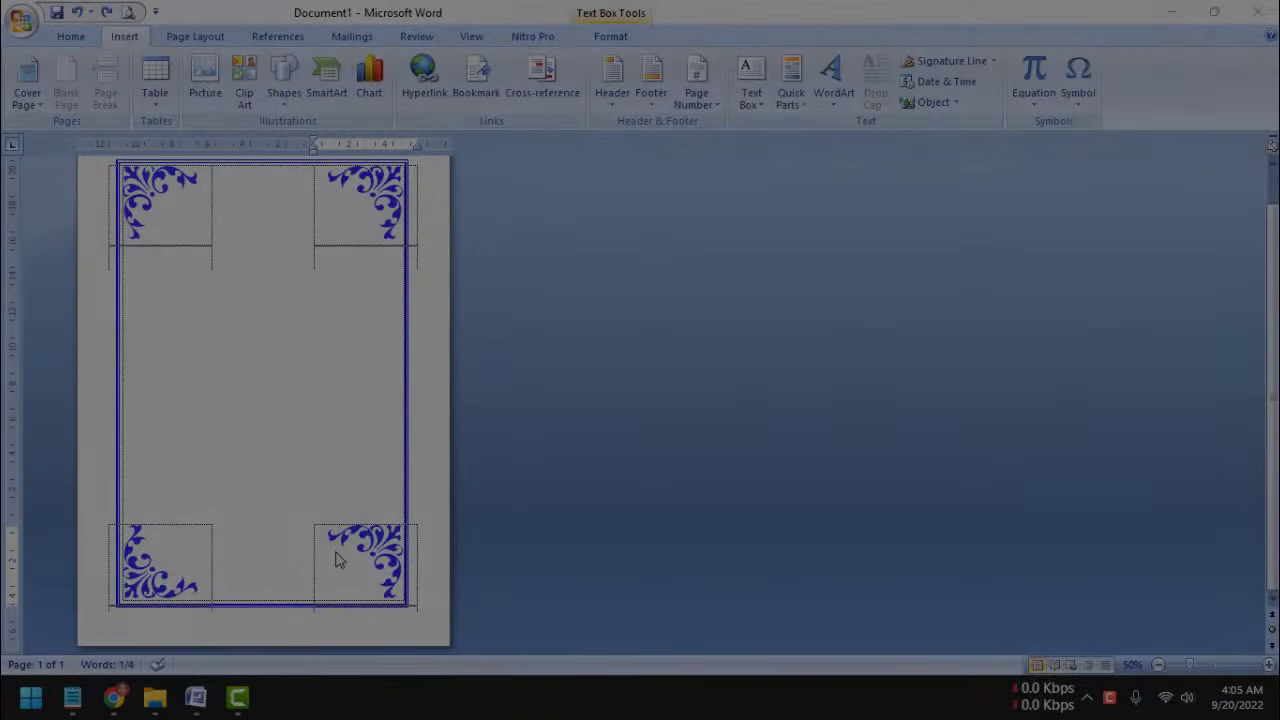
Step: Insert the mirrored flourish symbol into the bottom-right corner box, then print-preview the page
click(335, 551)
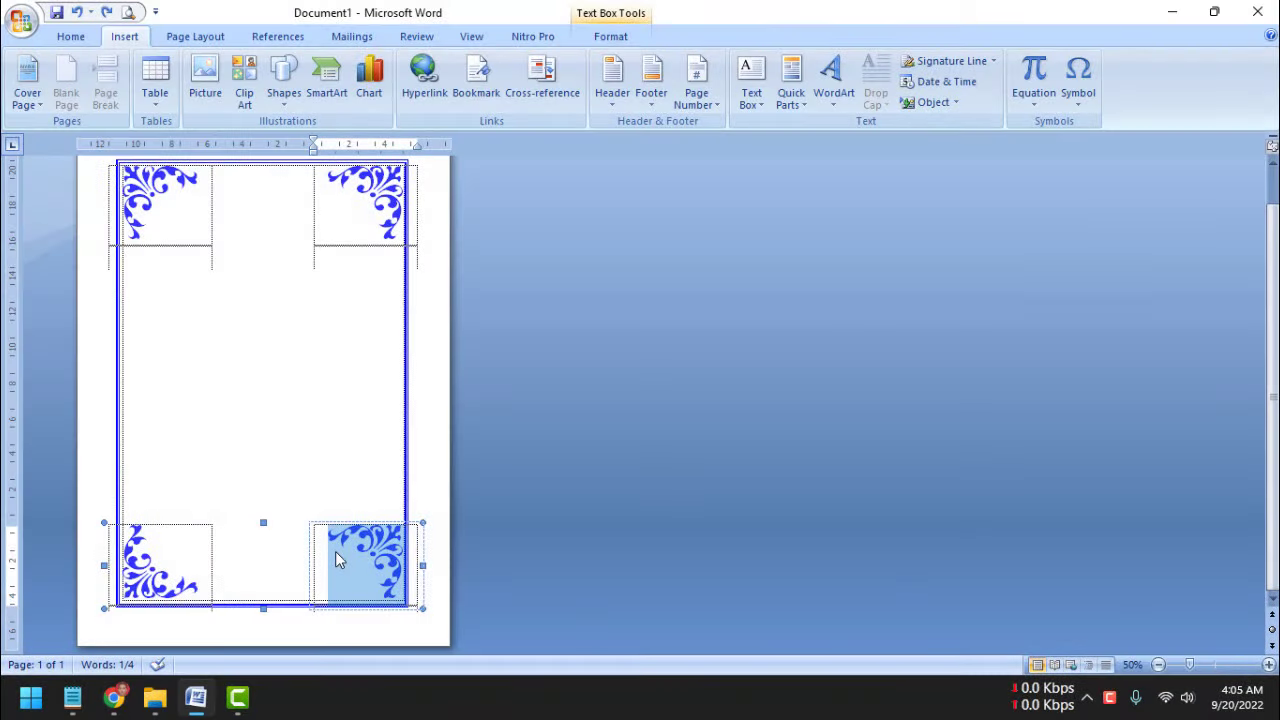
click(1084, 94)
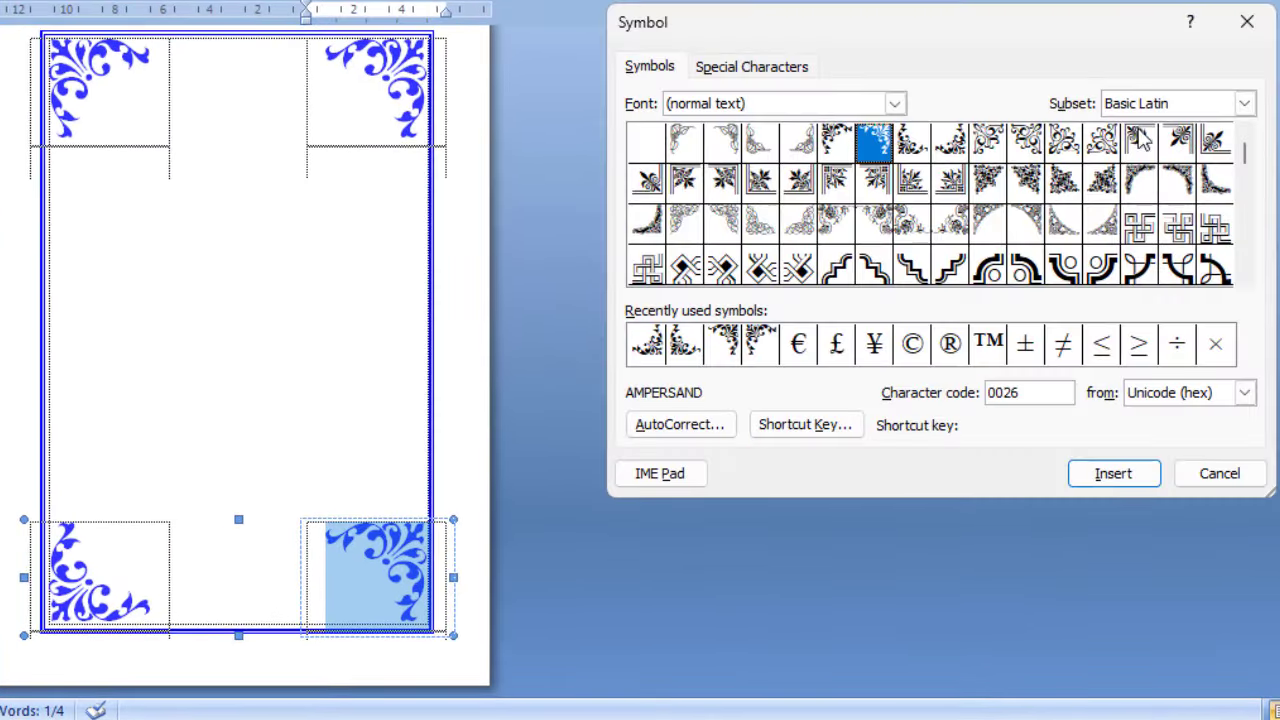
click(948, 142)
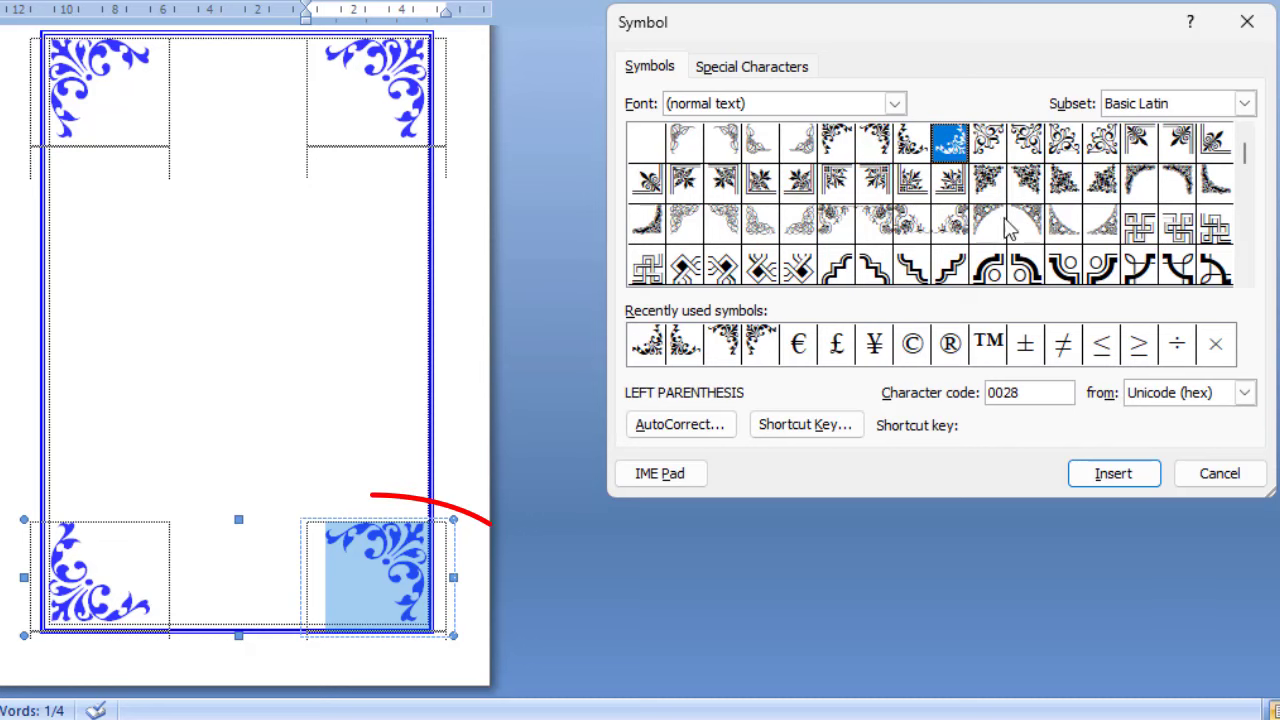
click(1114, 476)
click(1212, 476)
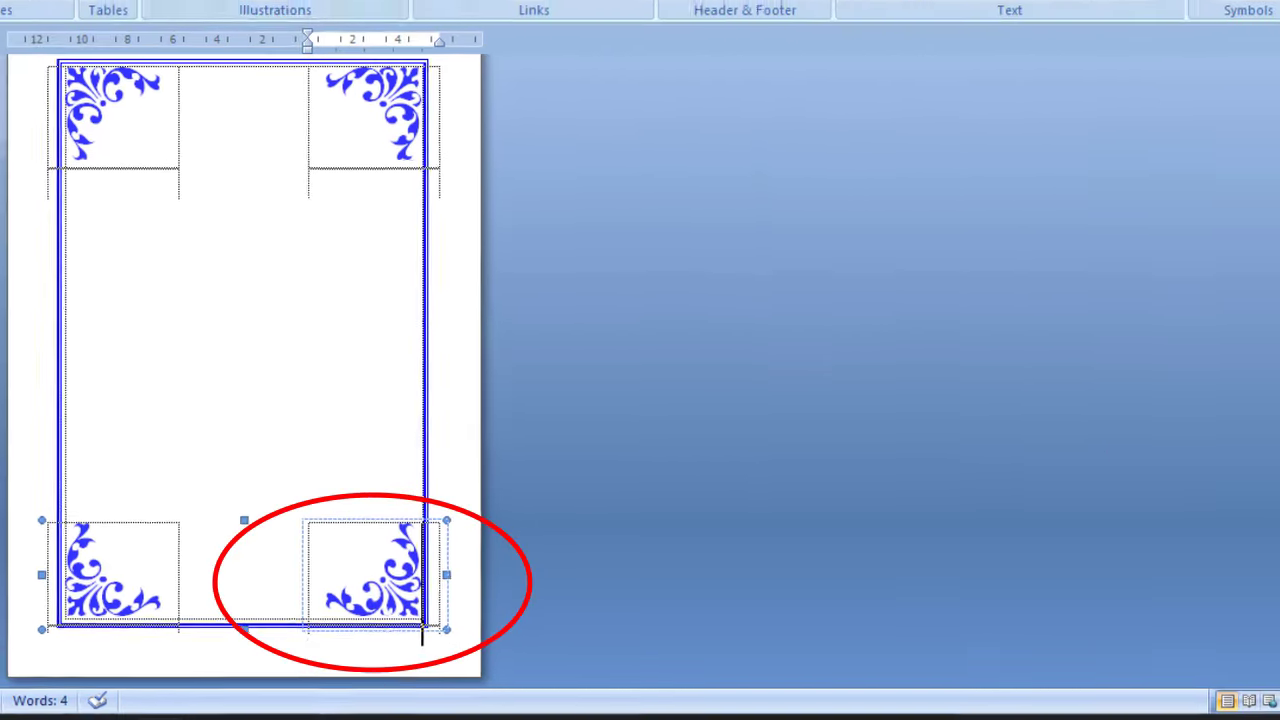
key(ctrl+F2)
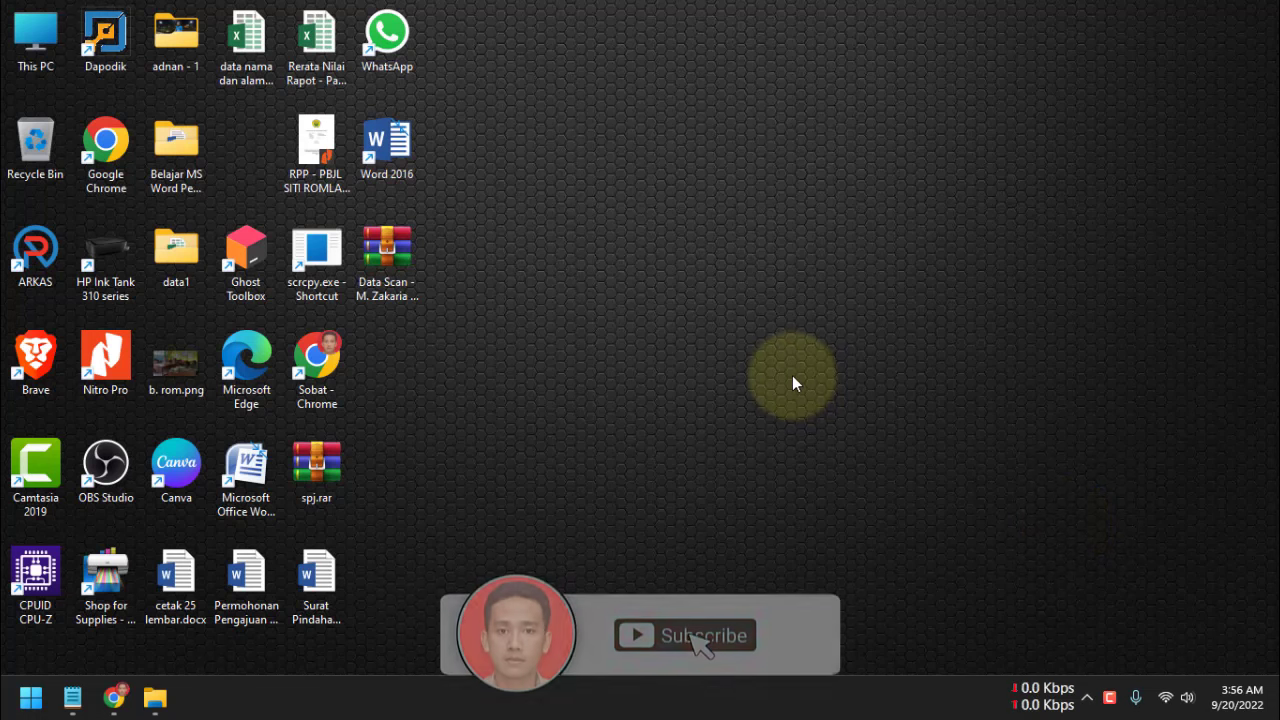
Step: Launch Microsoft Office Word 2007 from the Start menu
click(31, 697)
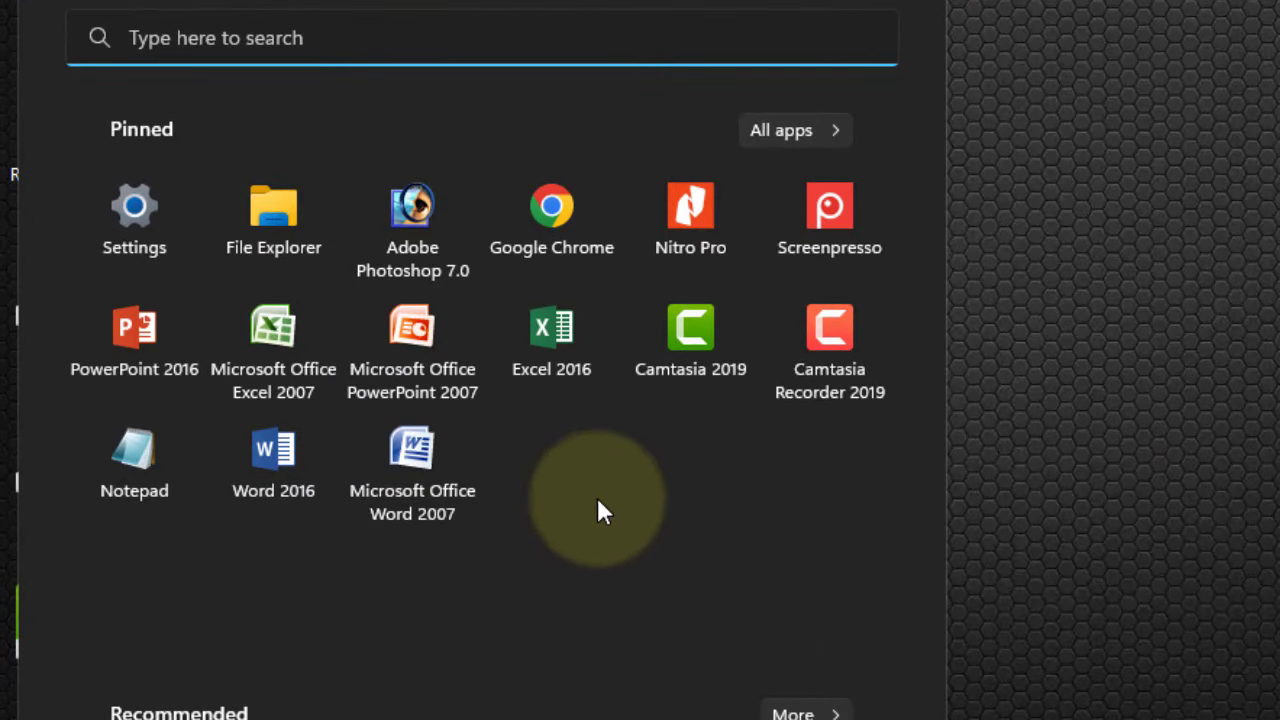
click(433, 479)
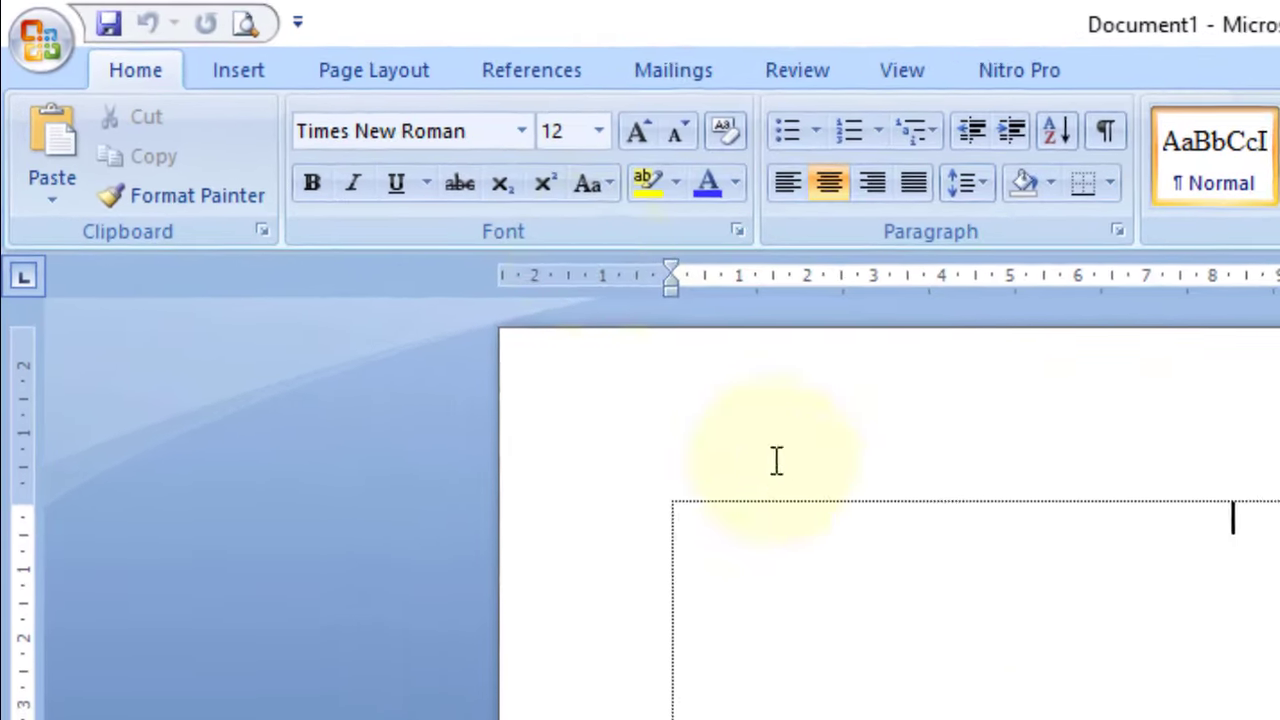
Step: Set the paper size to A4 and apply Normal 2.54 cm margins
click(221, 34)
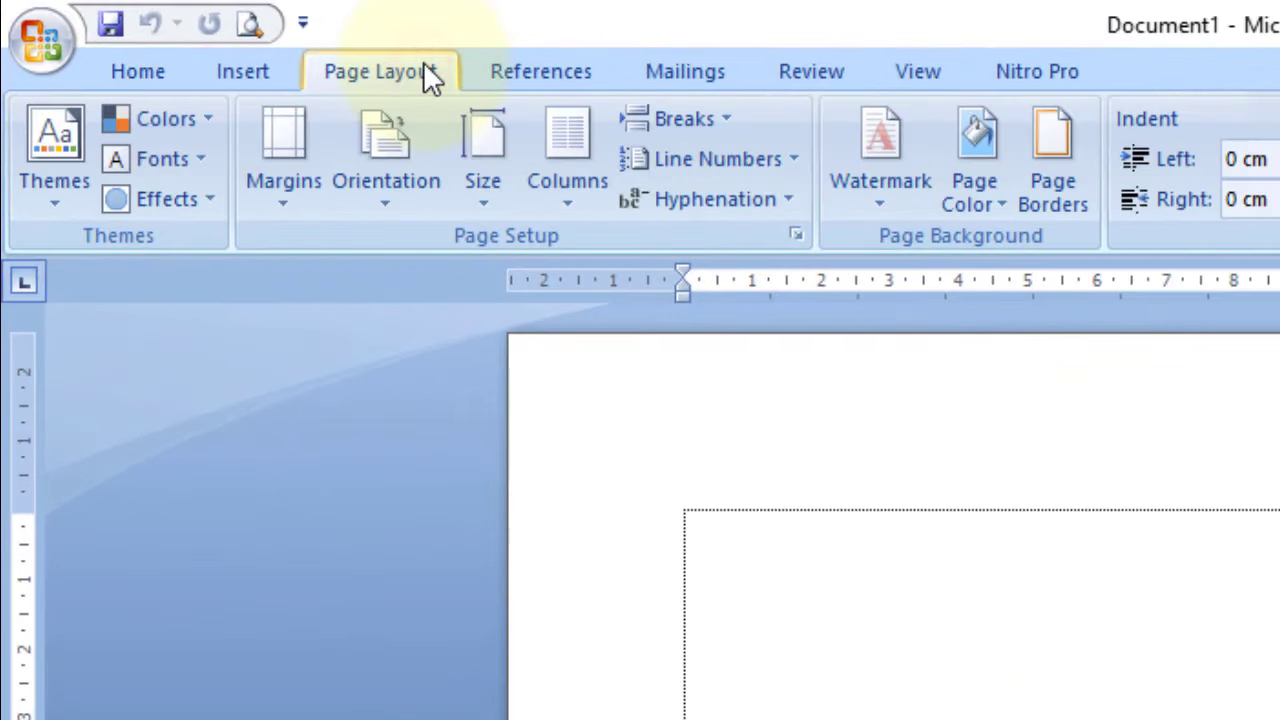
click(474, 140)
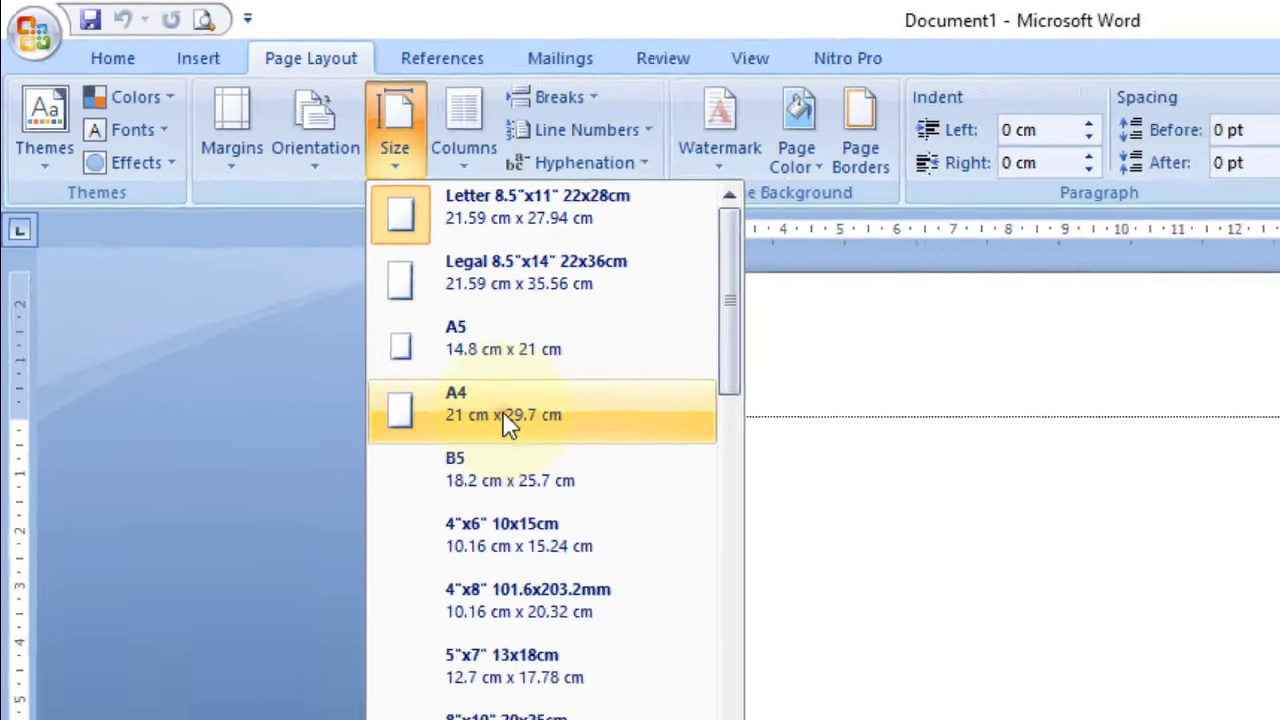
click(615, 503)
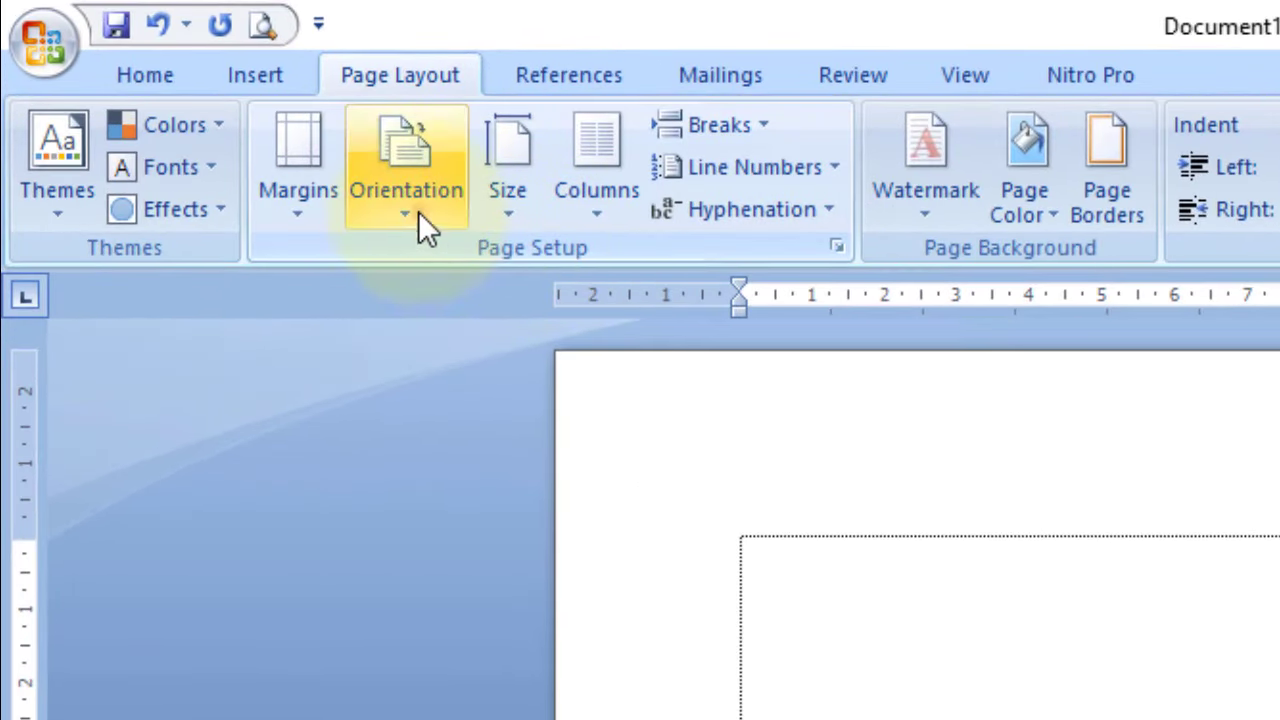
click(418, 213)
click(301, 213)
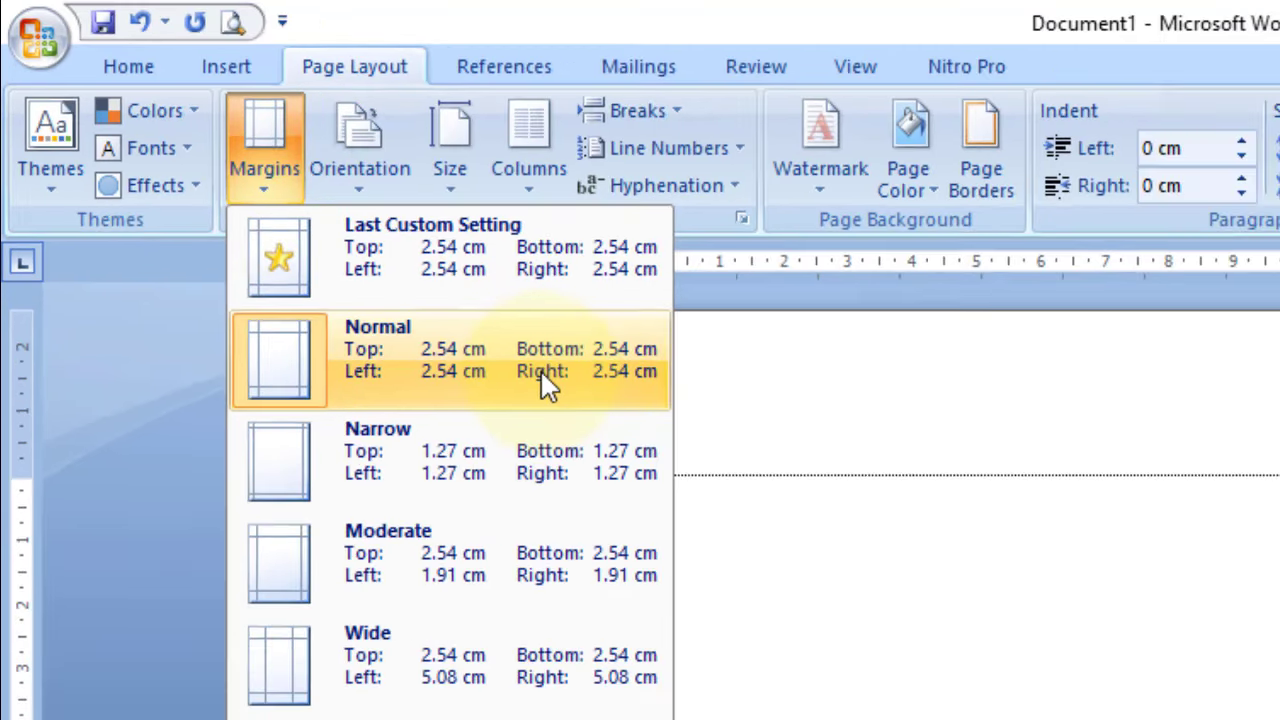
click(610, 418)
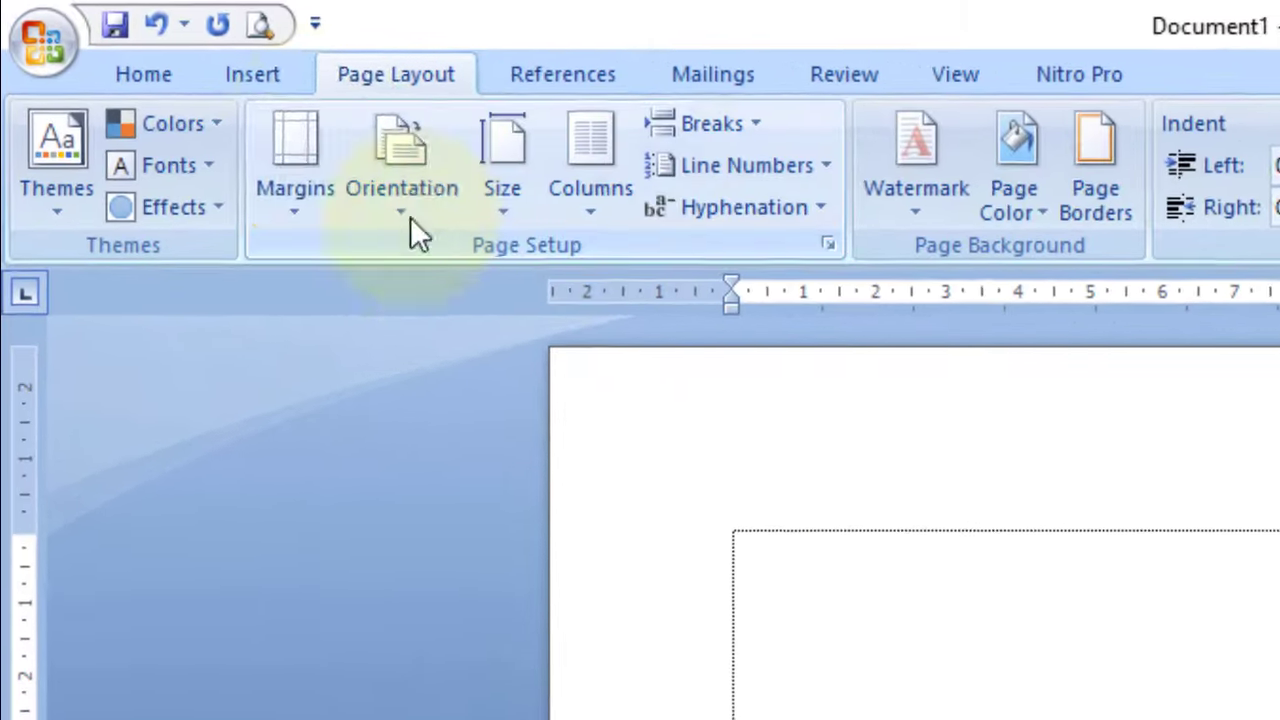
click(126, 40)
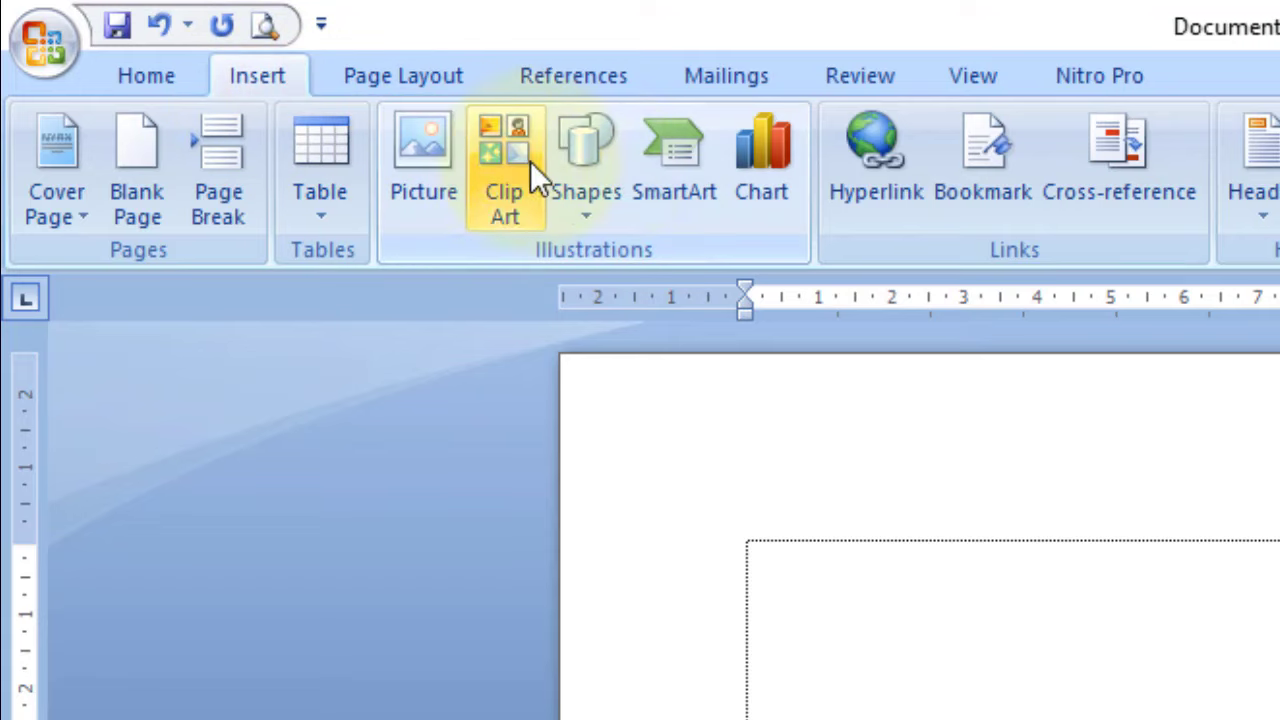
Step: Draw a rectangle from the top-left margin to the bottom-right of the page
click(590, 165)
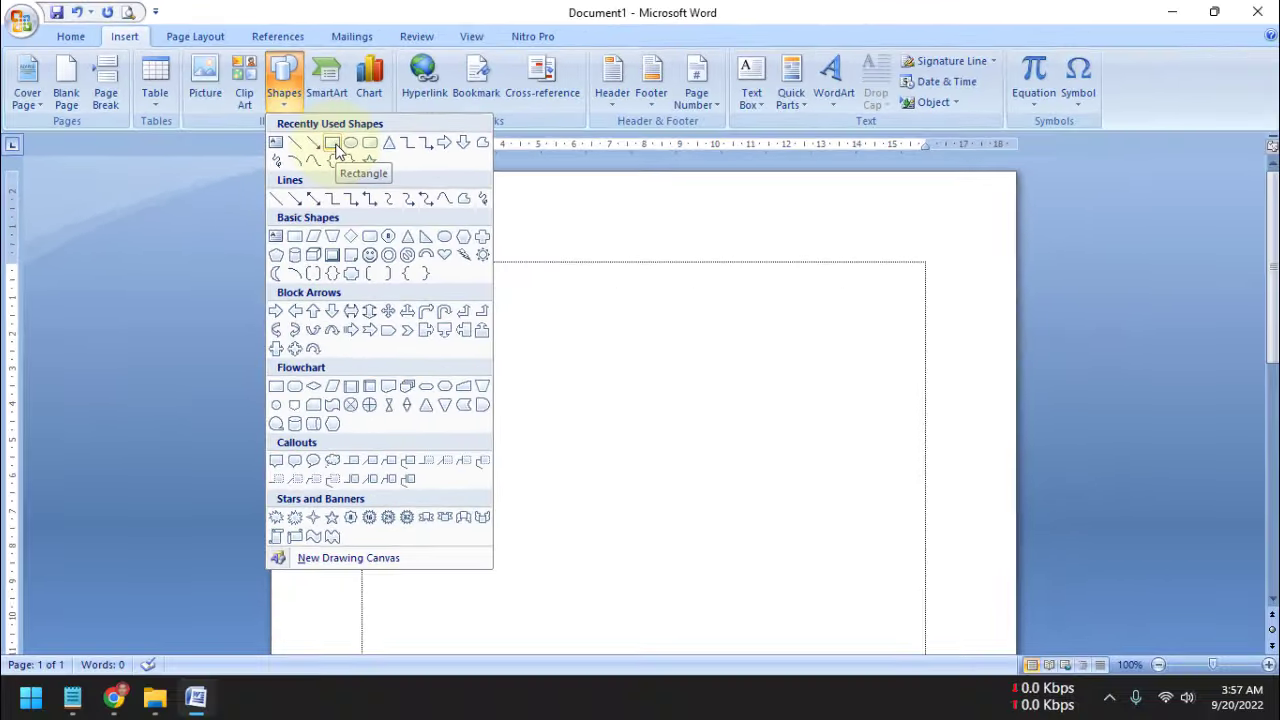
click(412, 180)
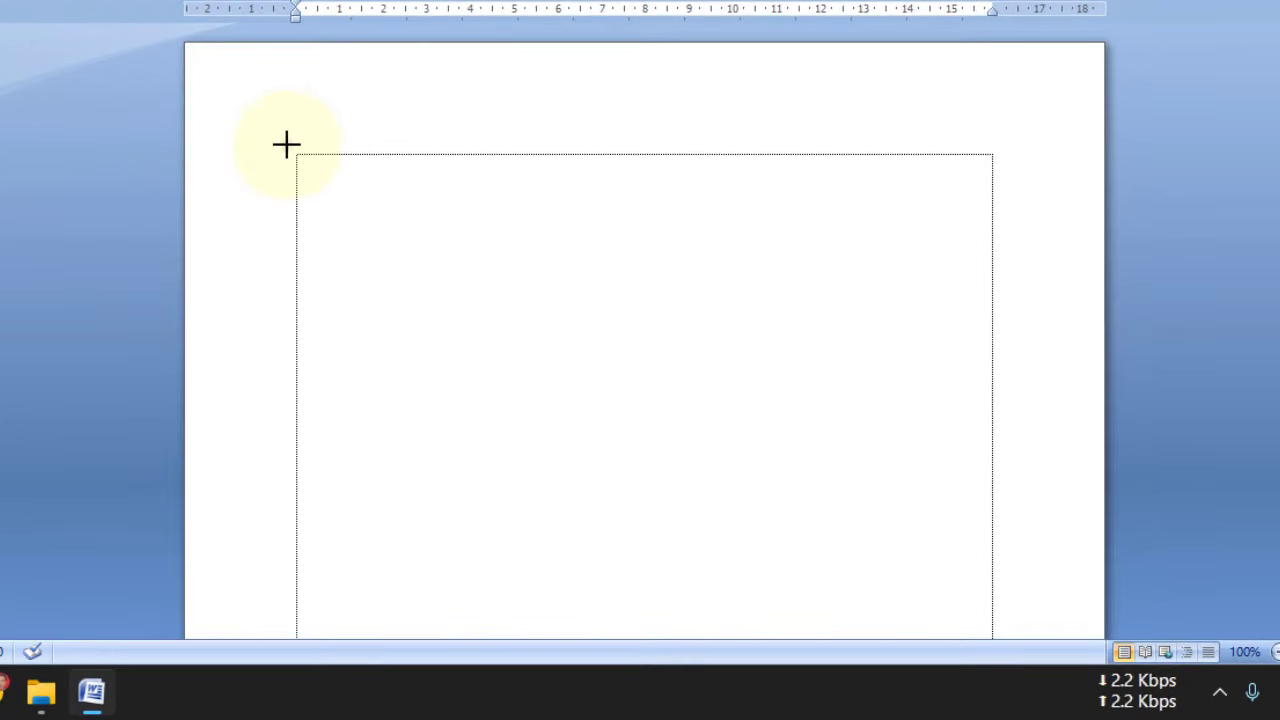
mouse_move(286, 144)
mouse_down()
mouse_move(1016, 626)
mouse_move(996, 518)
mouse_up()
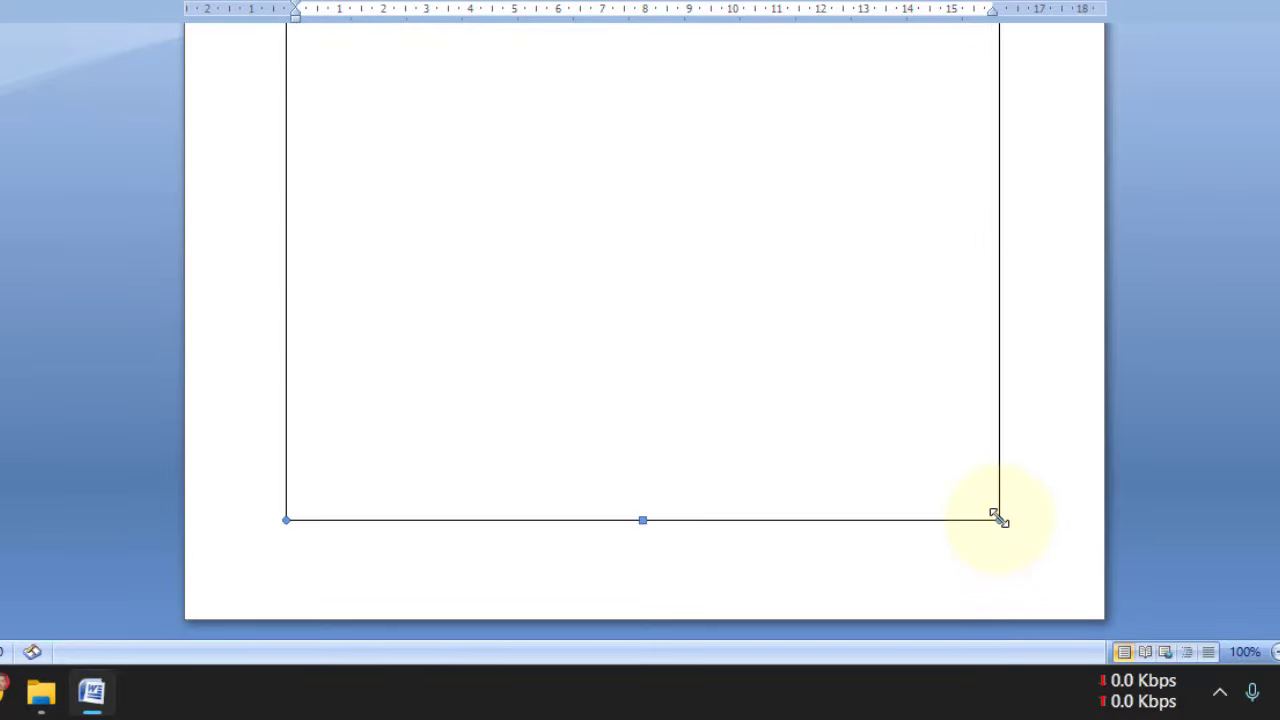
scroll(743, 305, up, 3)
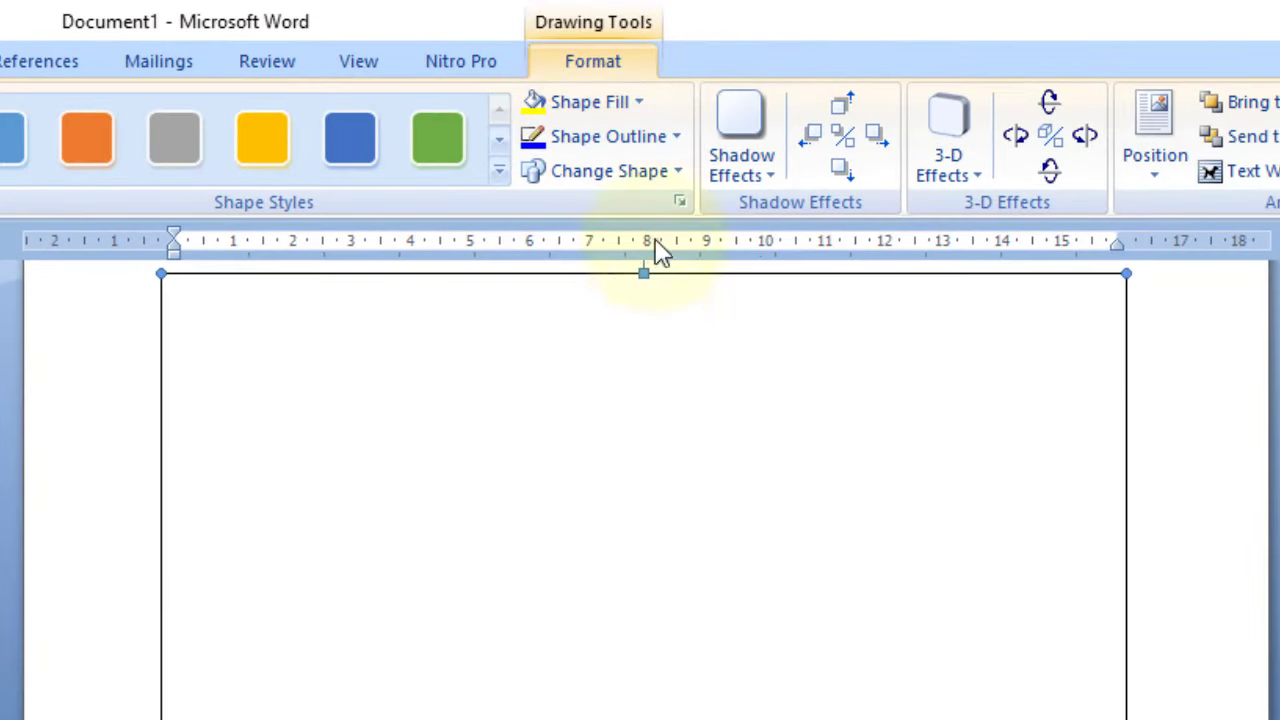
Step: Remove the rectangle's fill and set its outline weight to 6 pt
click(610, 112)
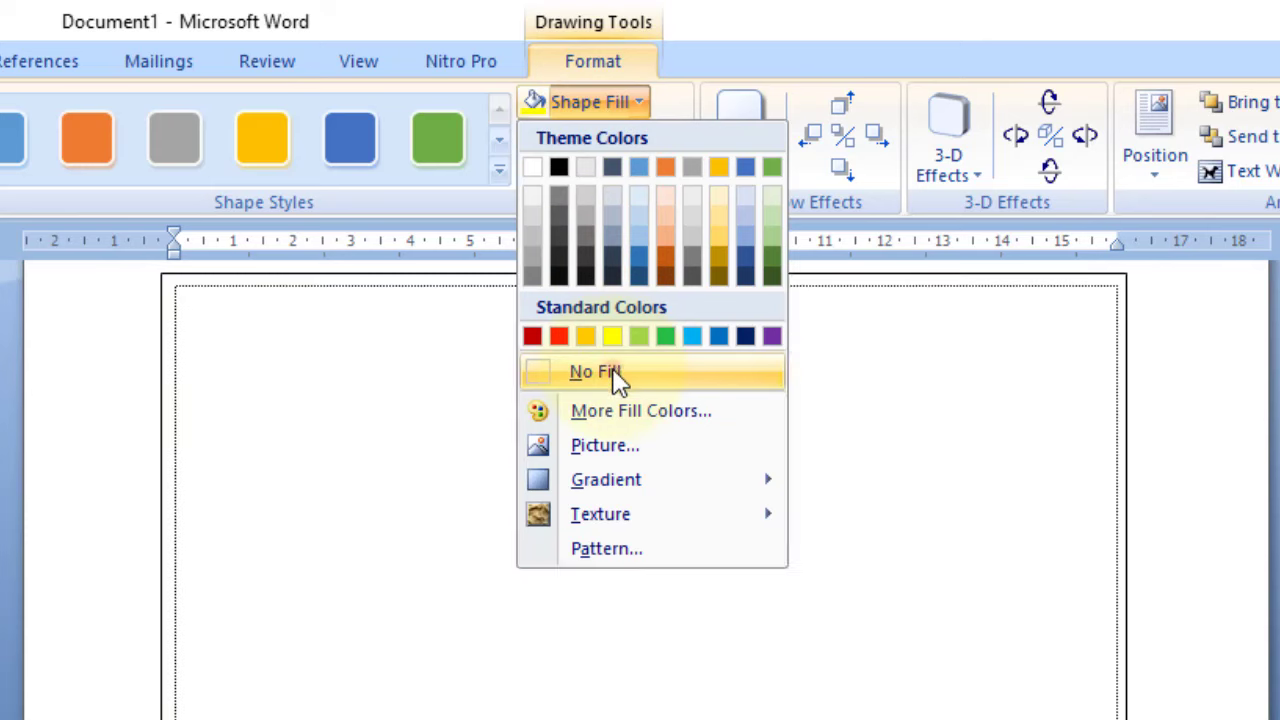
click(613, 371)
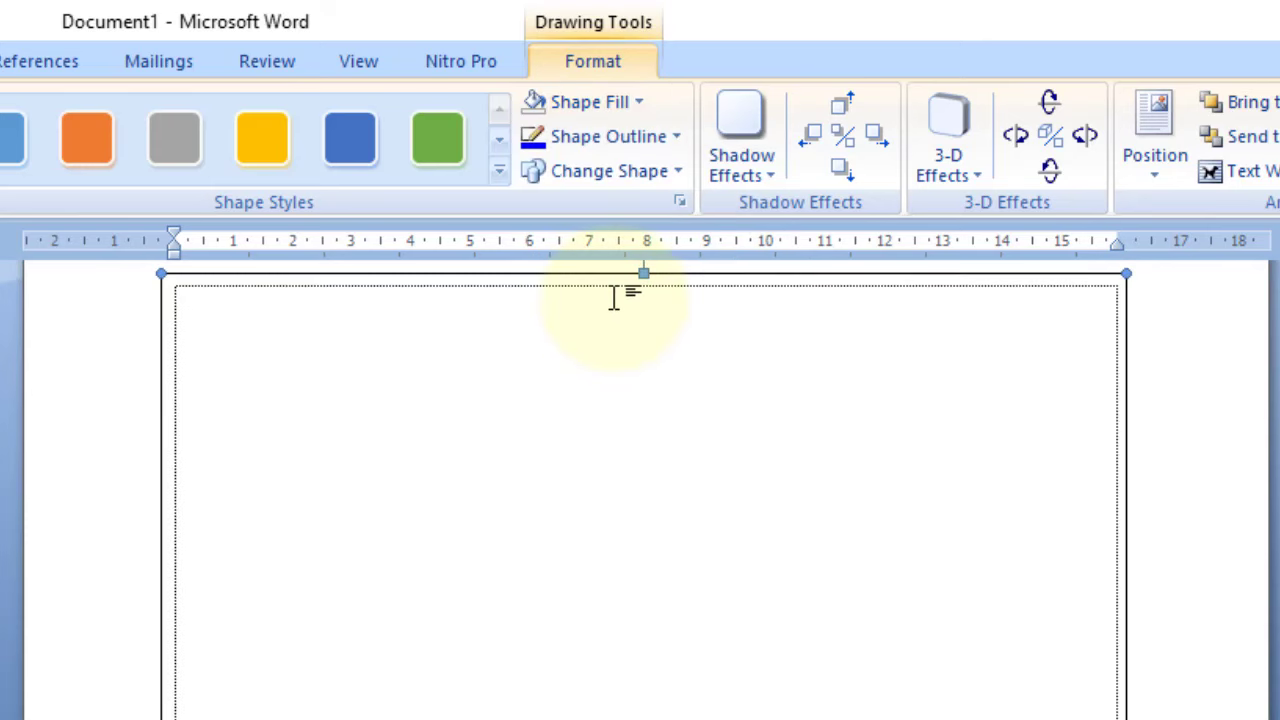
click(638, 138)
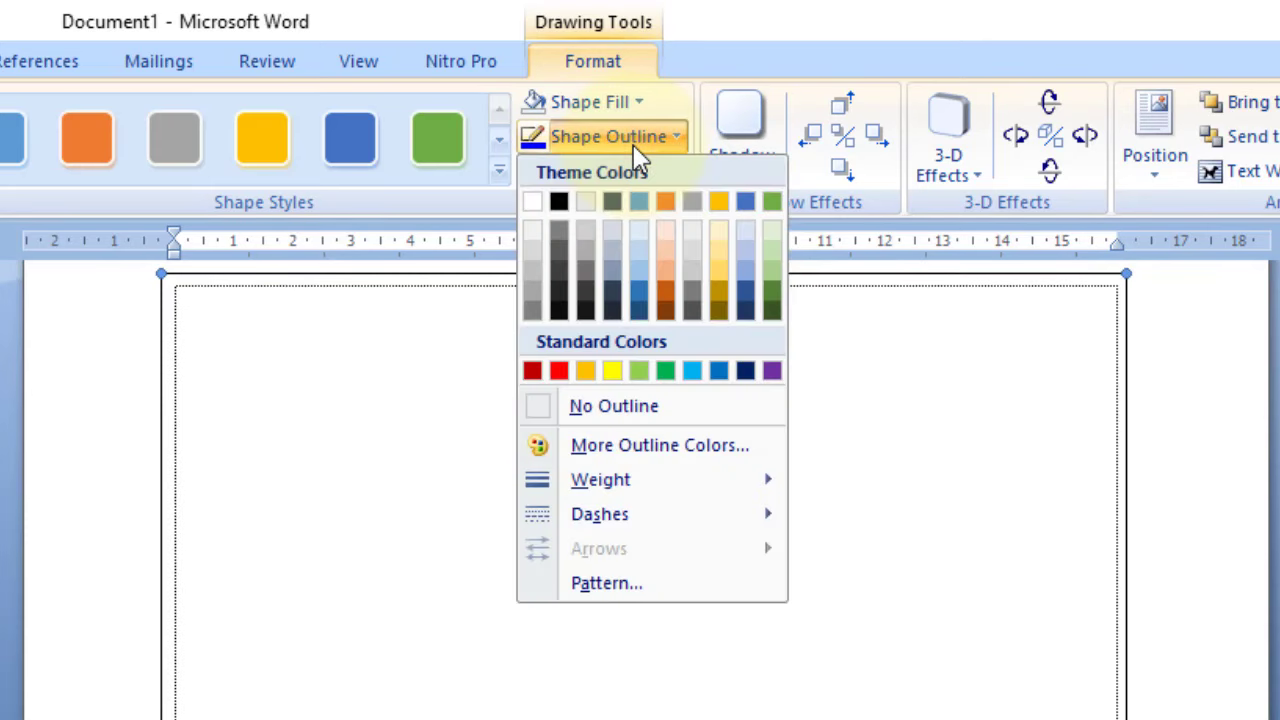
mouse_move(625, 478)
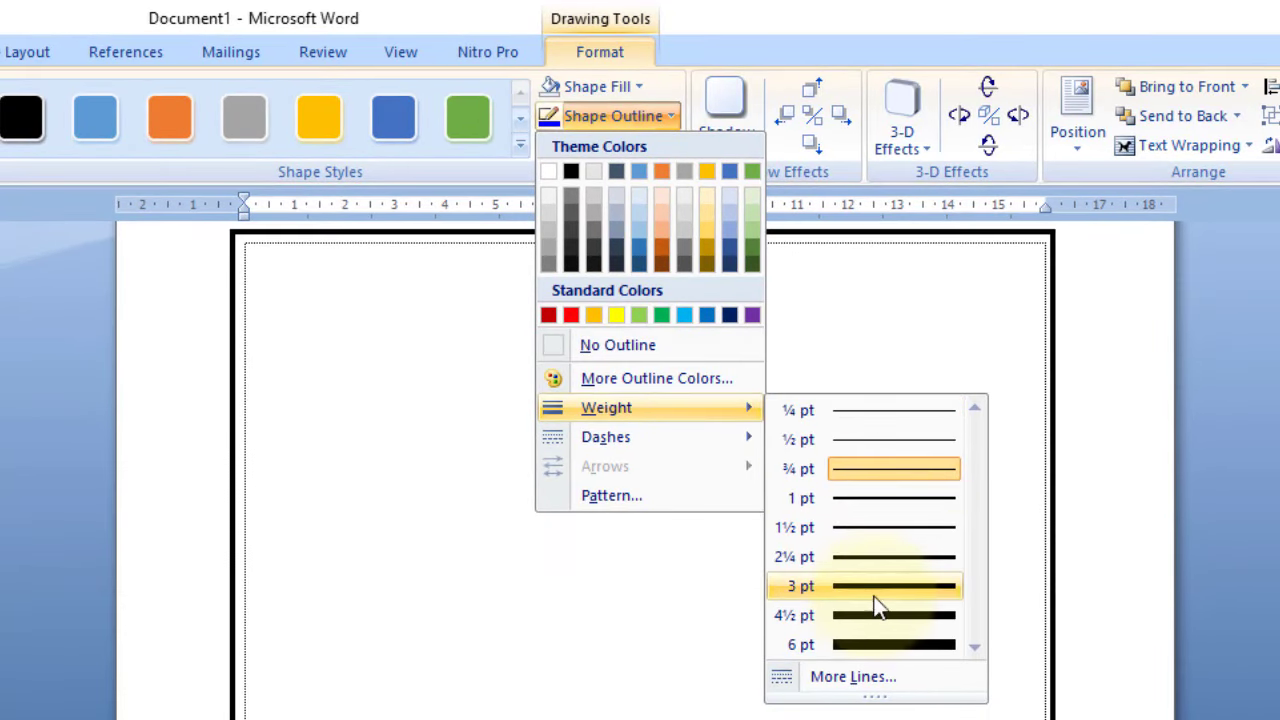
click(875, 655)
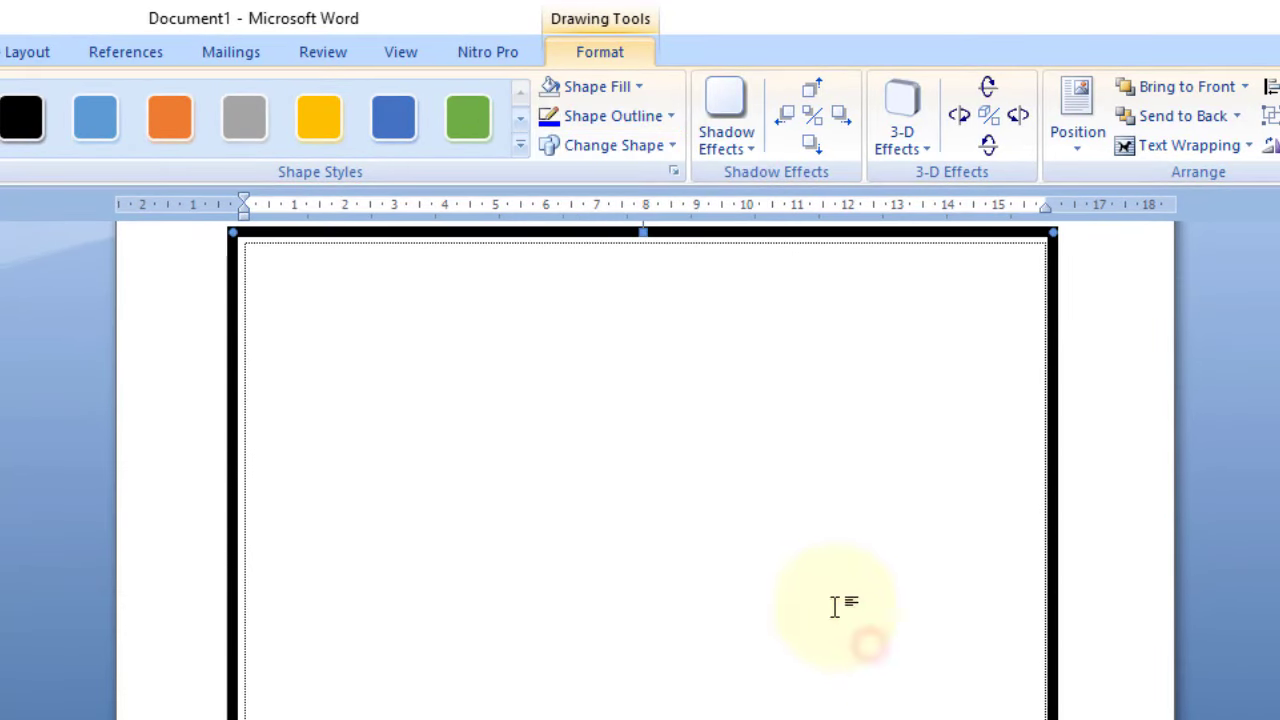
Step: Open the More Lines settings for the rectangle's outline
click(645, 122)
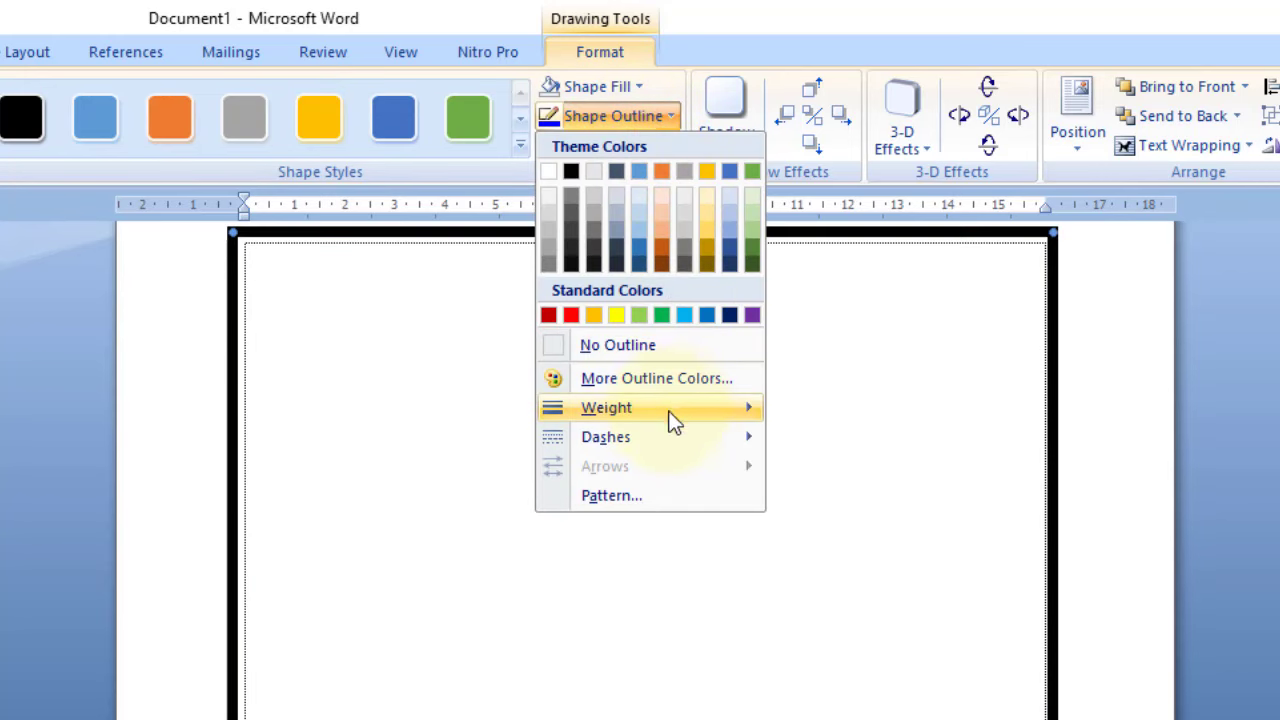
mouse_move(671, 410)
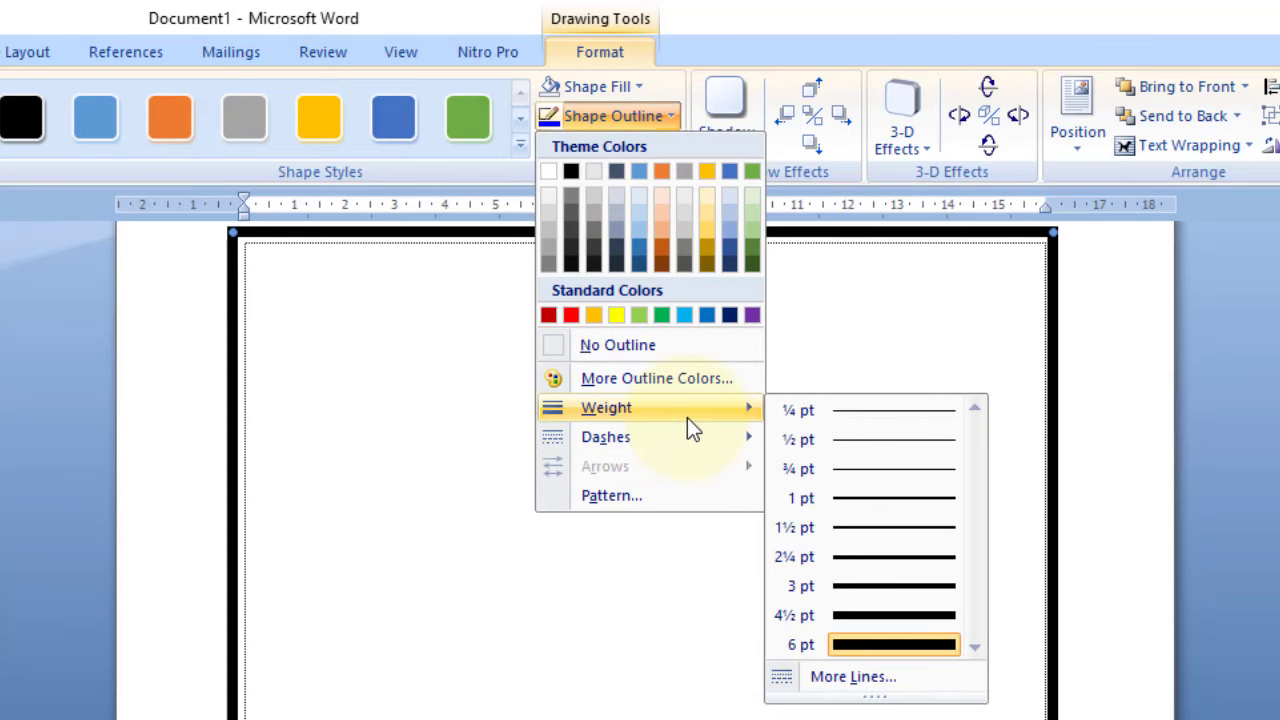
click(850, 677)
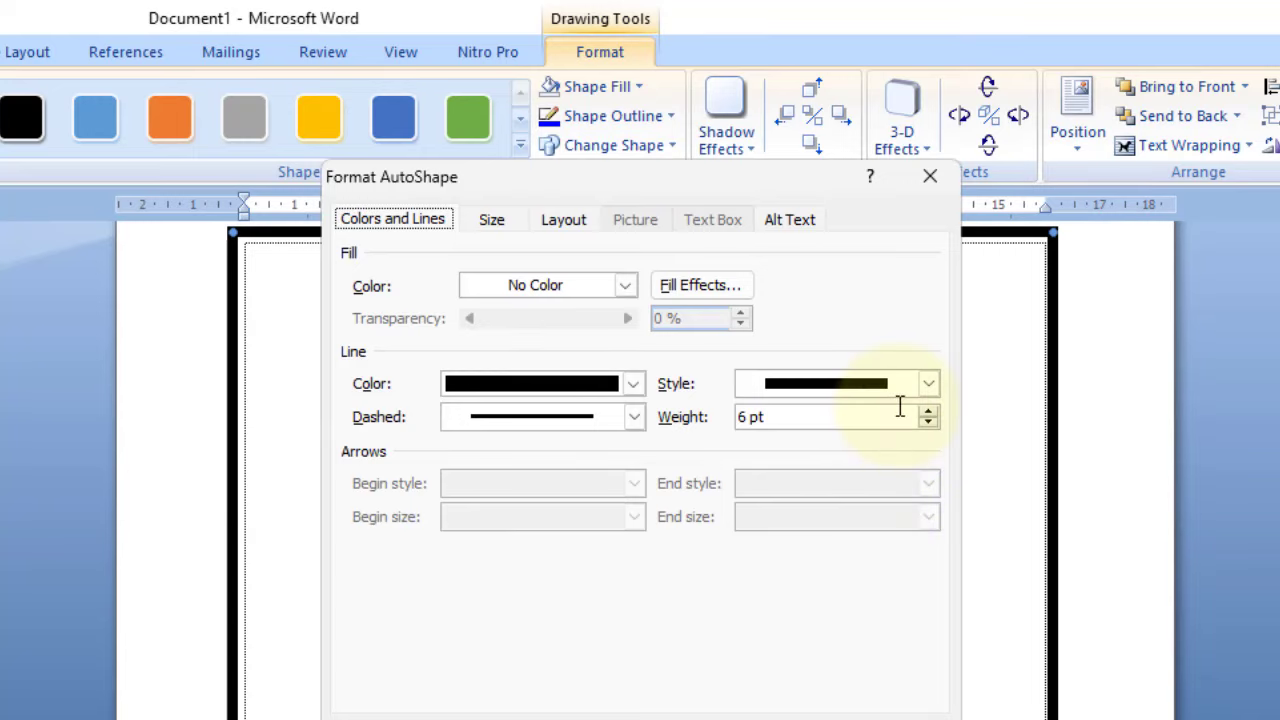
Step: Change the rectangle's outline to a 6 pt double line
click(928, 384)
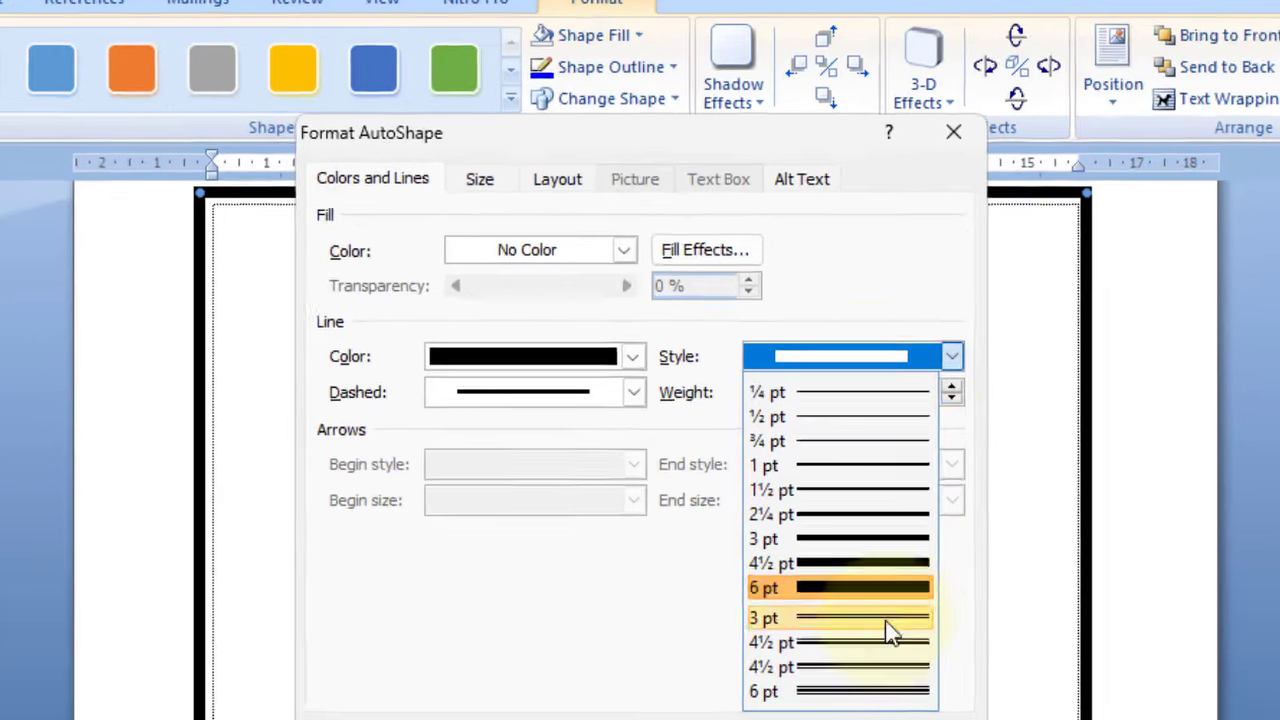
click(886, 666)
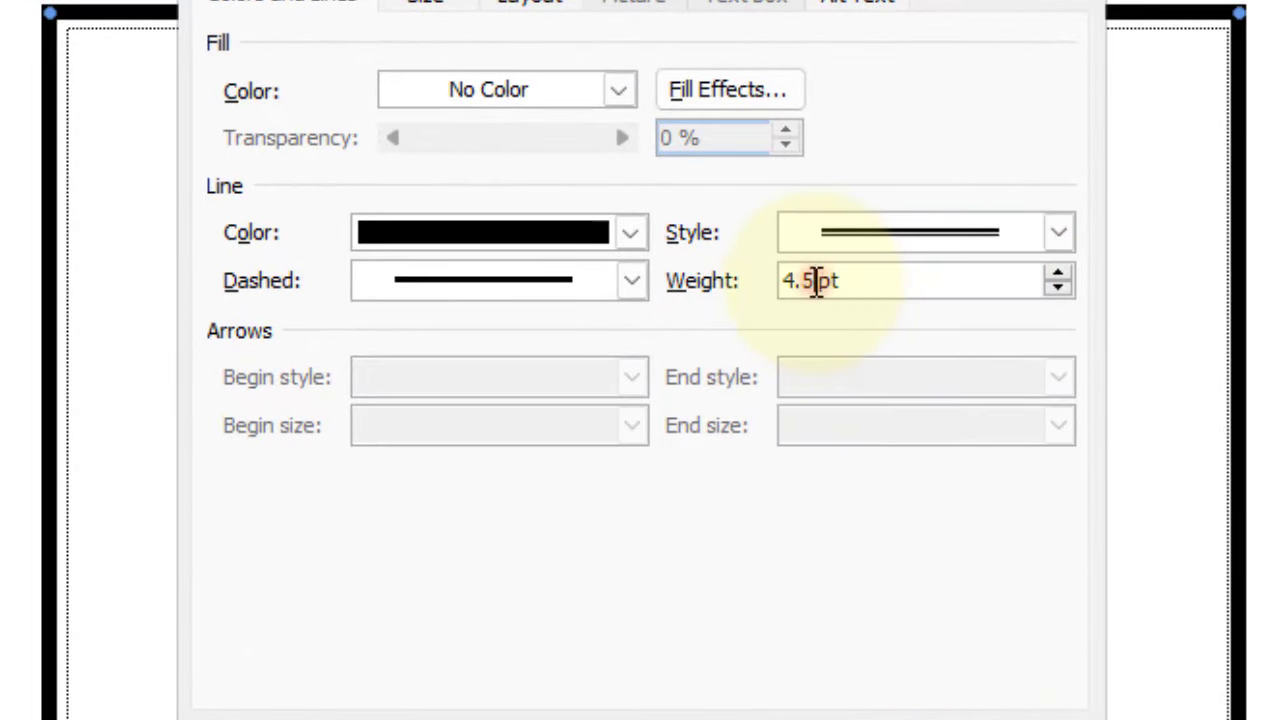
drag(818, 281, 752, 290)
text(6)
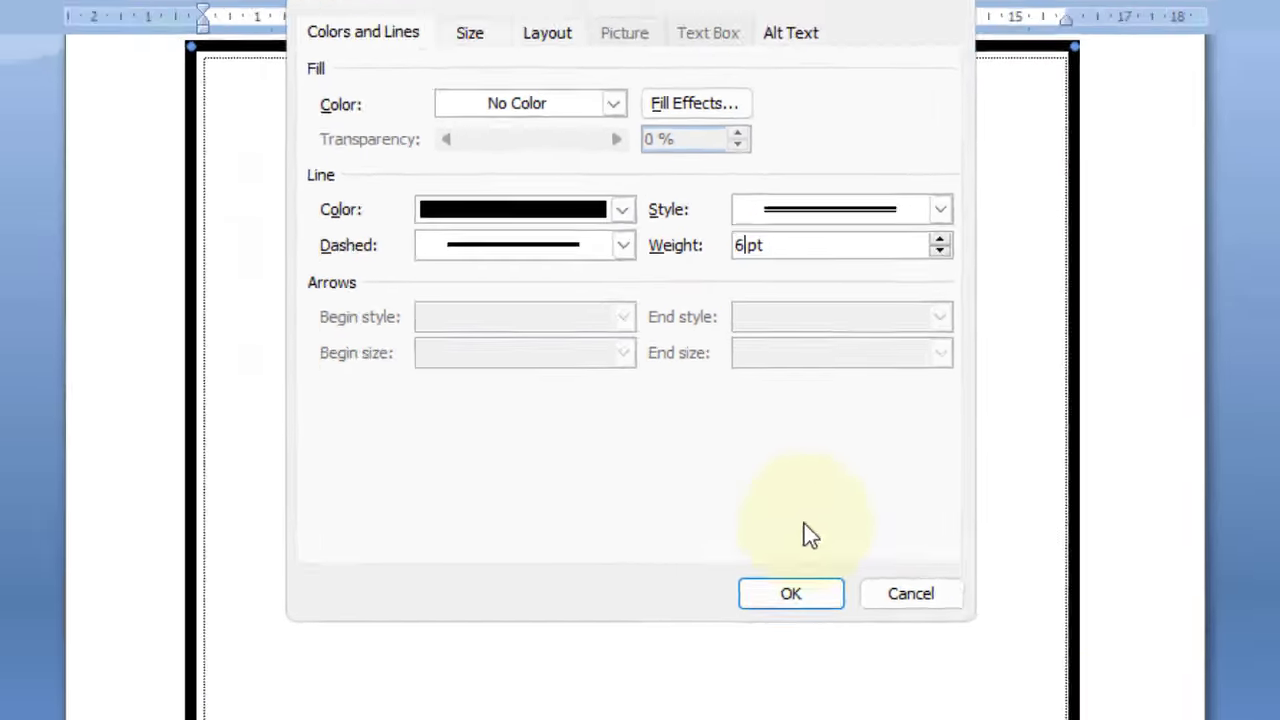
click(836, 666)
Step: Colour the rectangle's outline blue and deselect it
scroll(803, 414, up, 2)
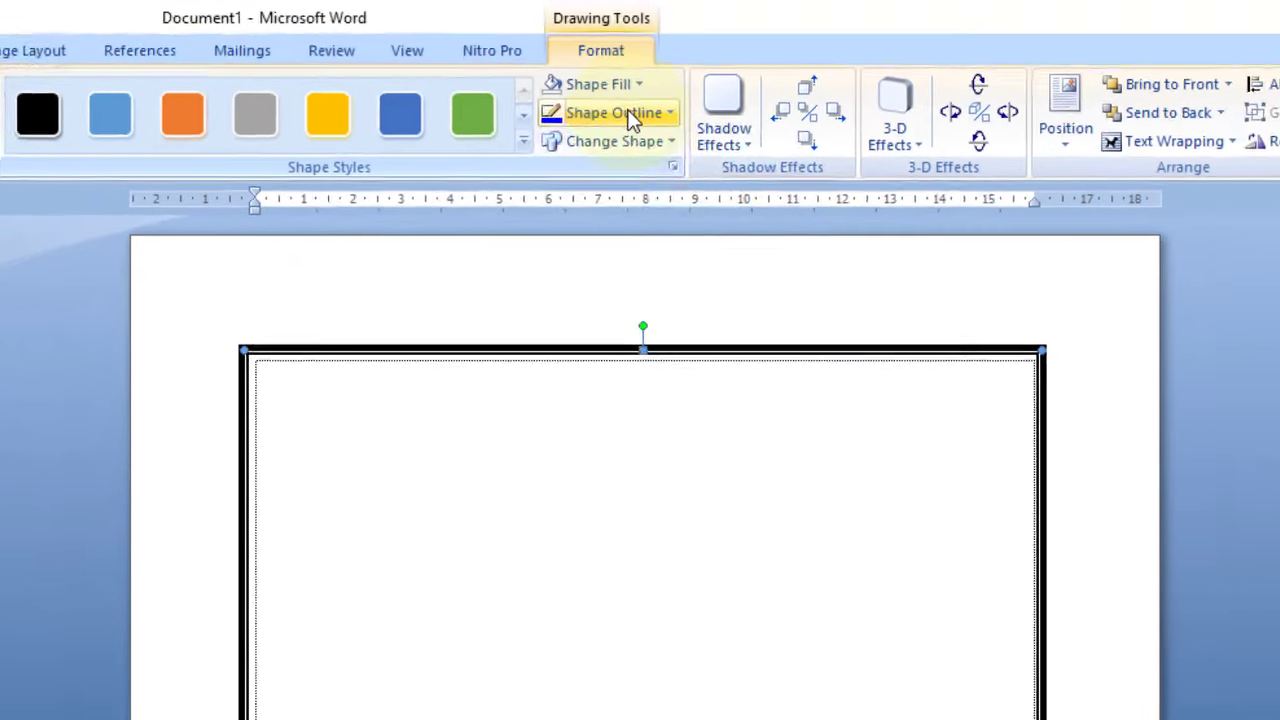
click(631, 80)
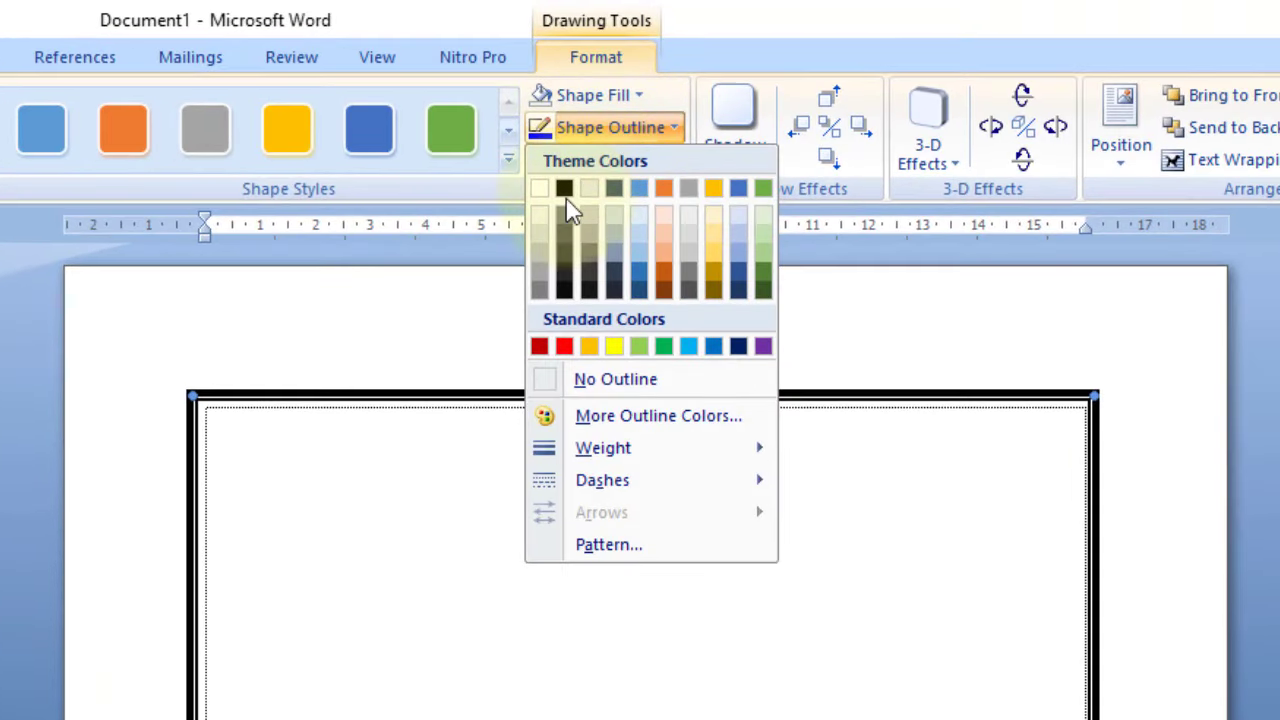
click(542, 132)
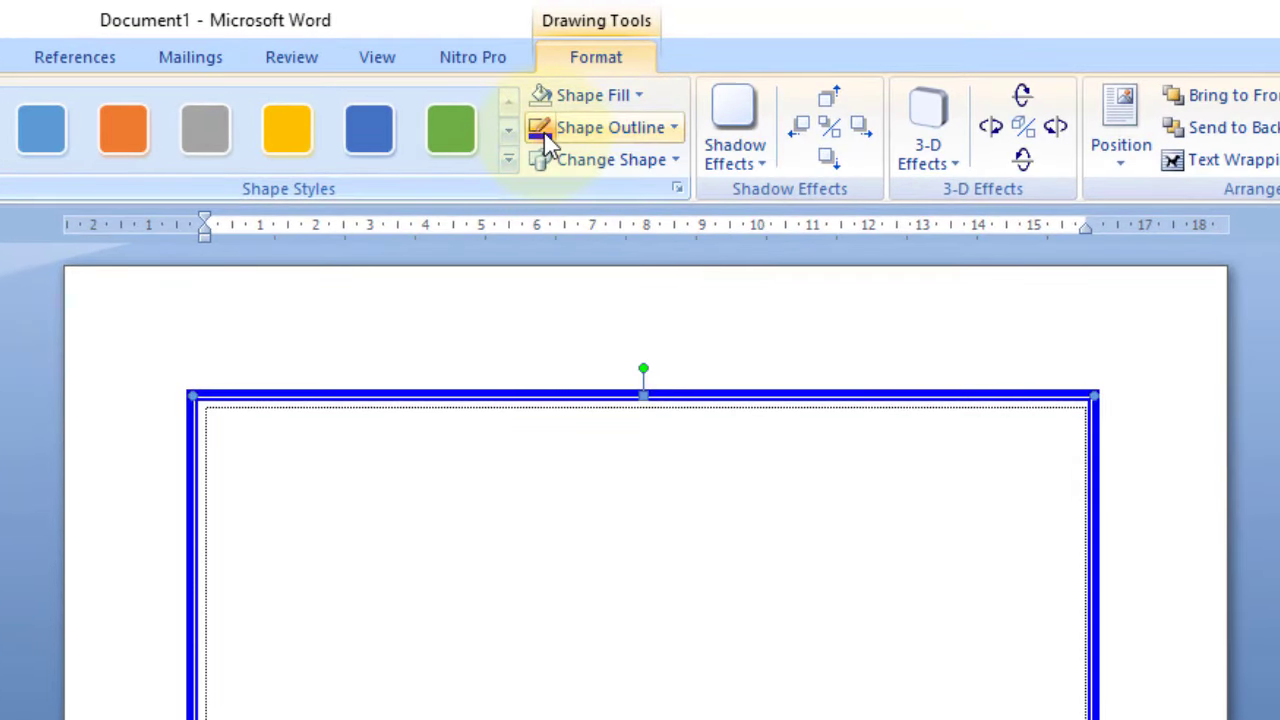
click(528, 346)
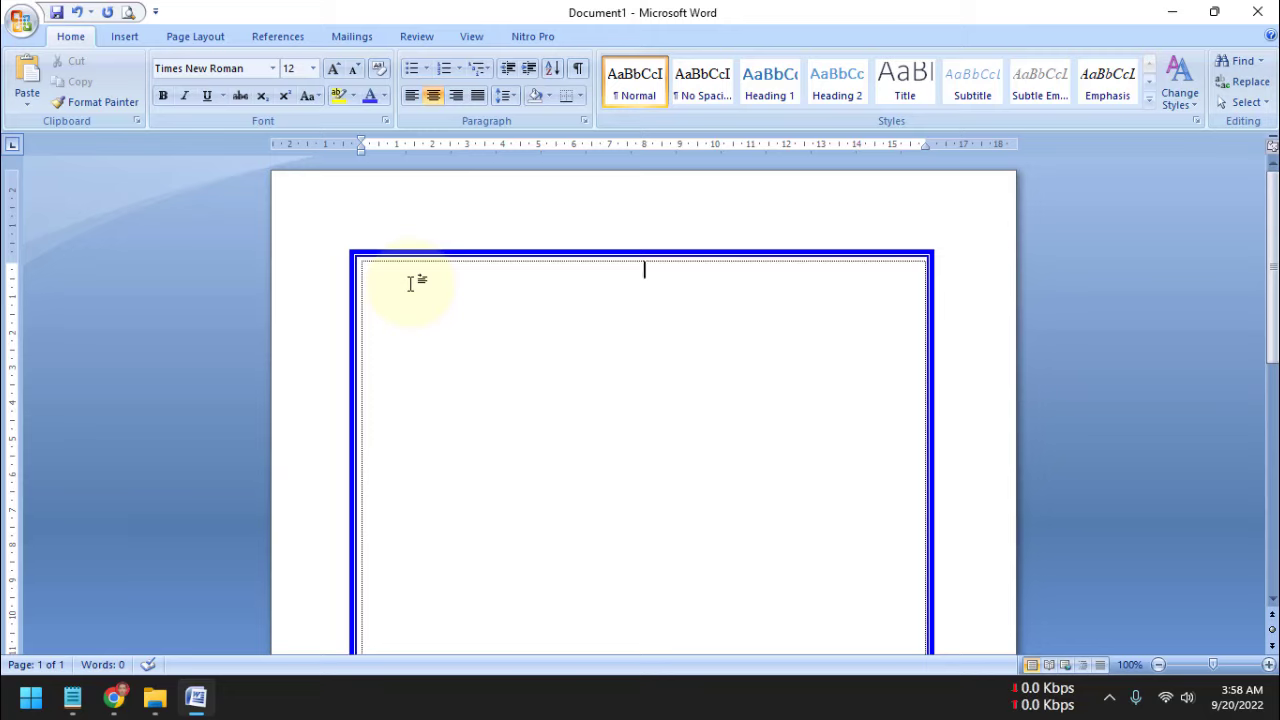
Step: Insert a Simple Text Box and delete its placeholder text so it is empty
click(122, 36)
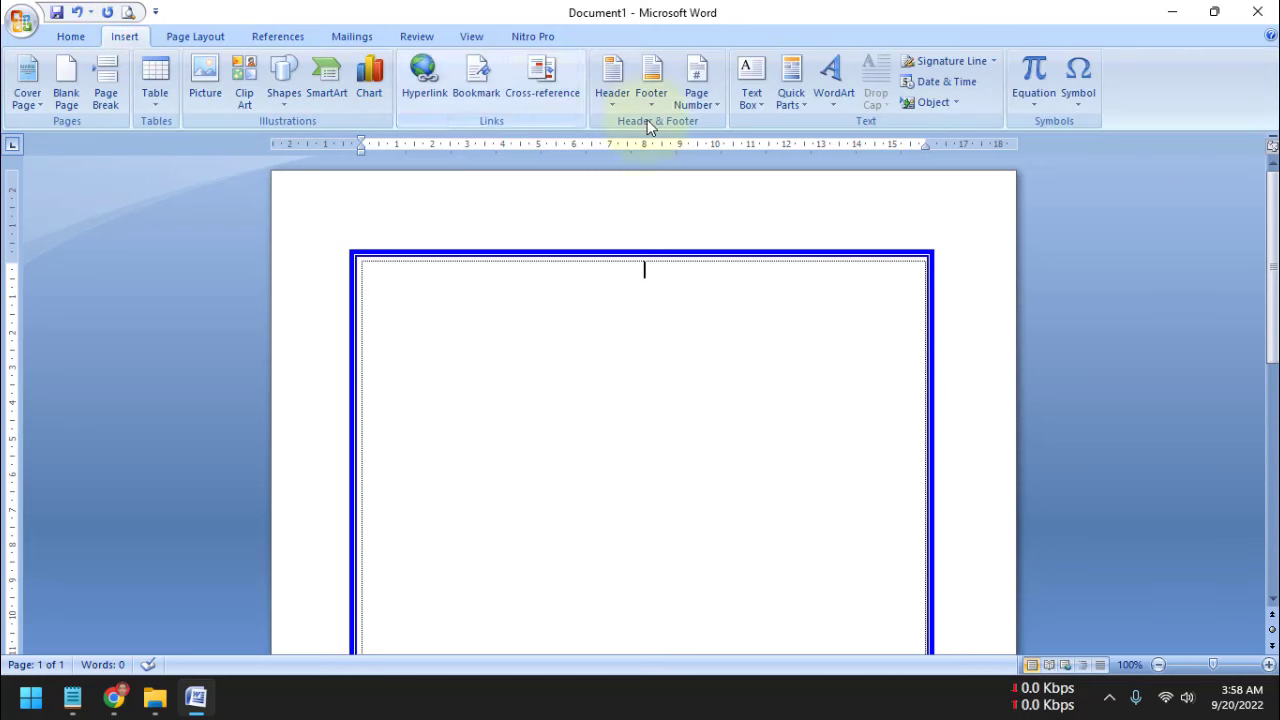
click(751, 78)
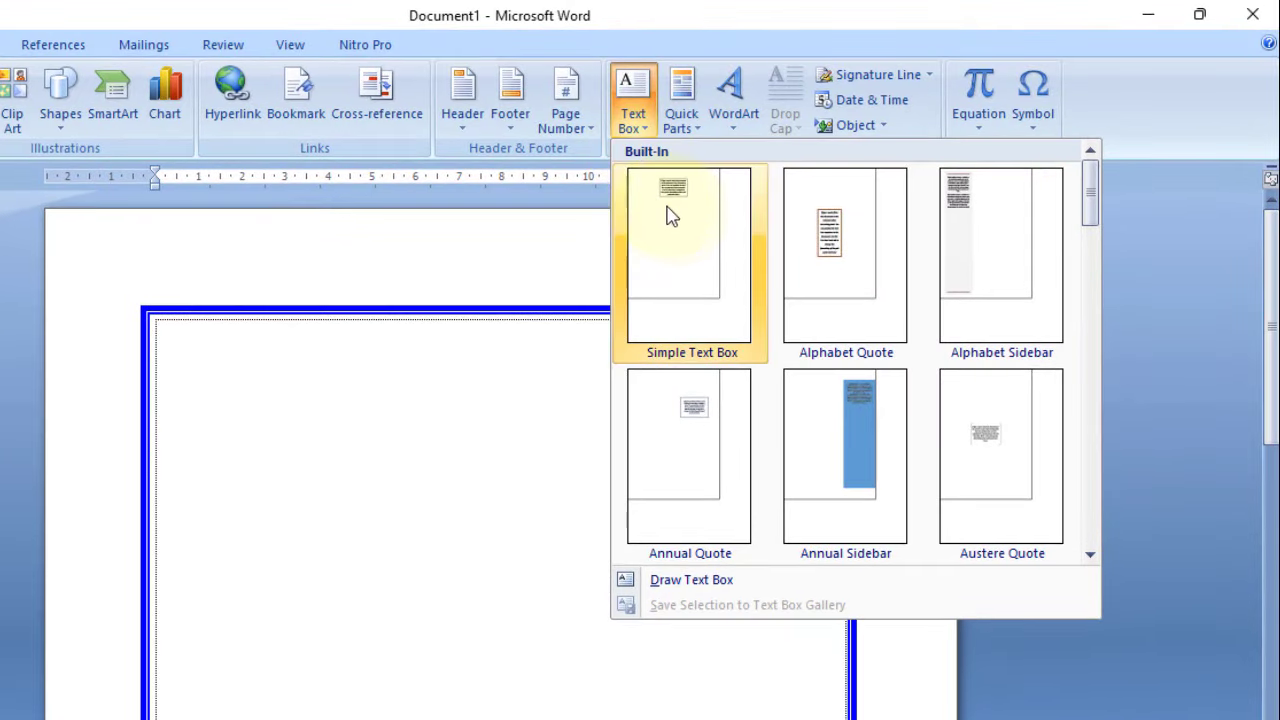
click(672, 216)
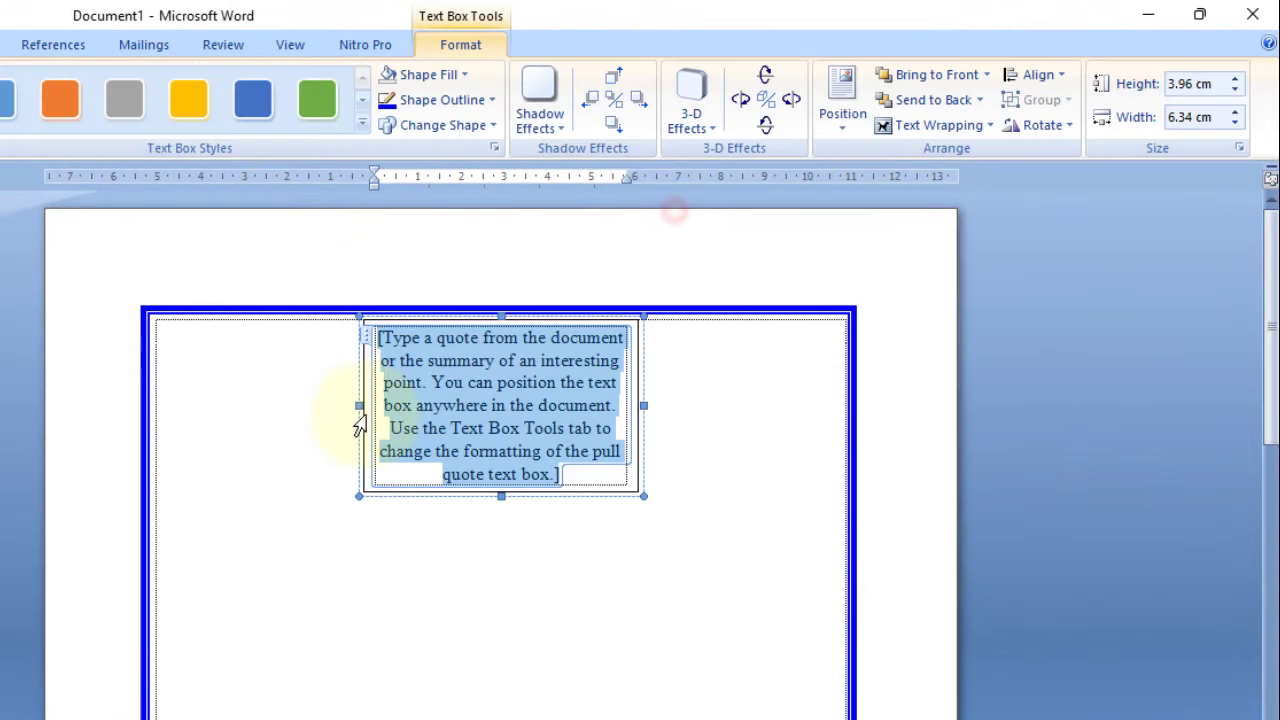
key(Delete)
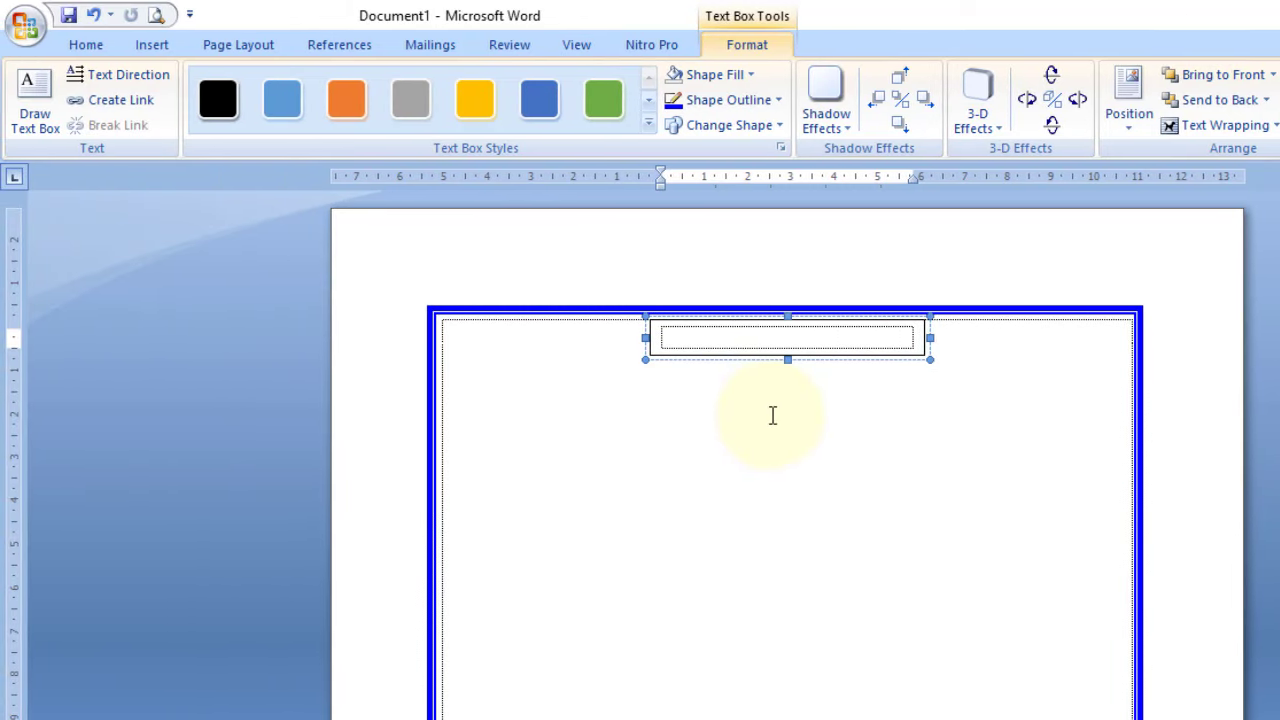
click(150, 48)
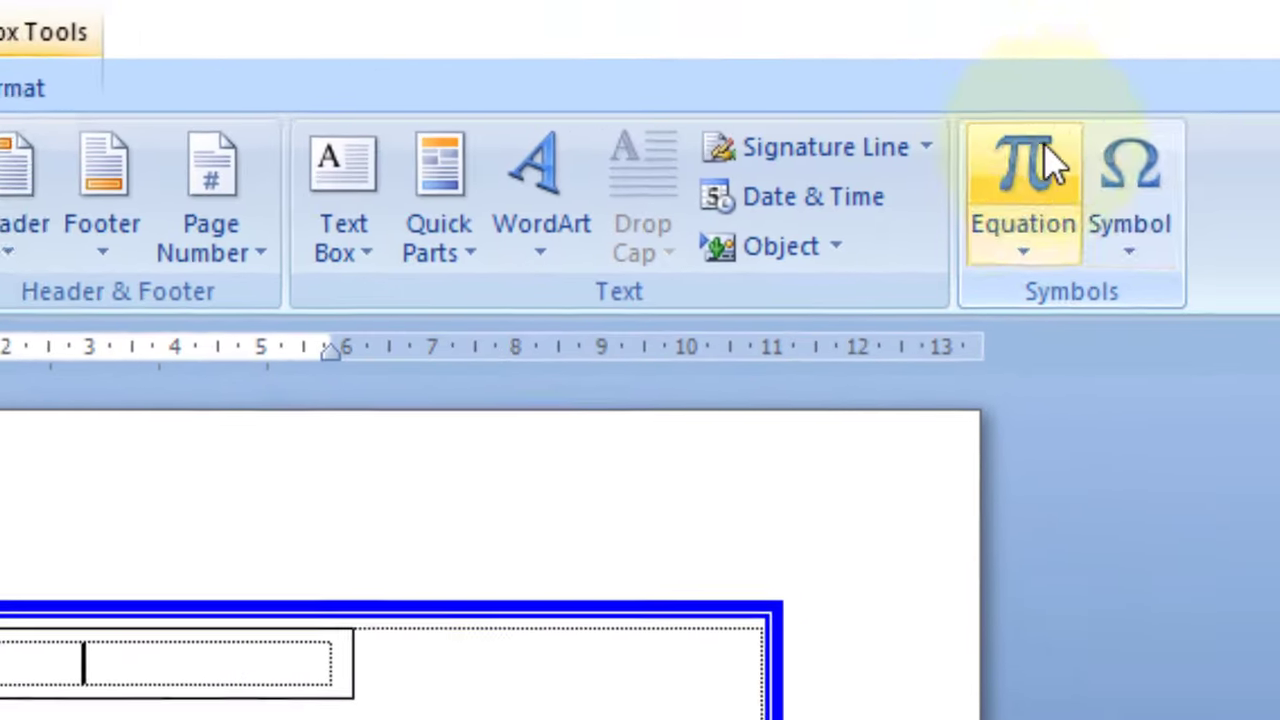
Step: Insert a 12Akruti Image flourish corner ornament into the text box and select it
click(1130, 180)
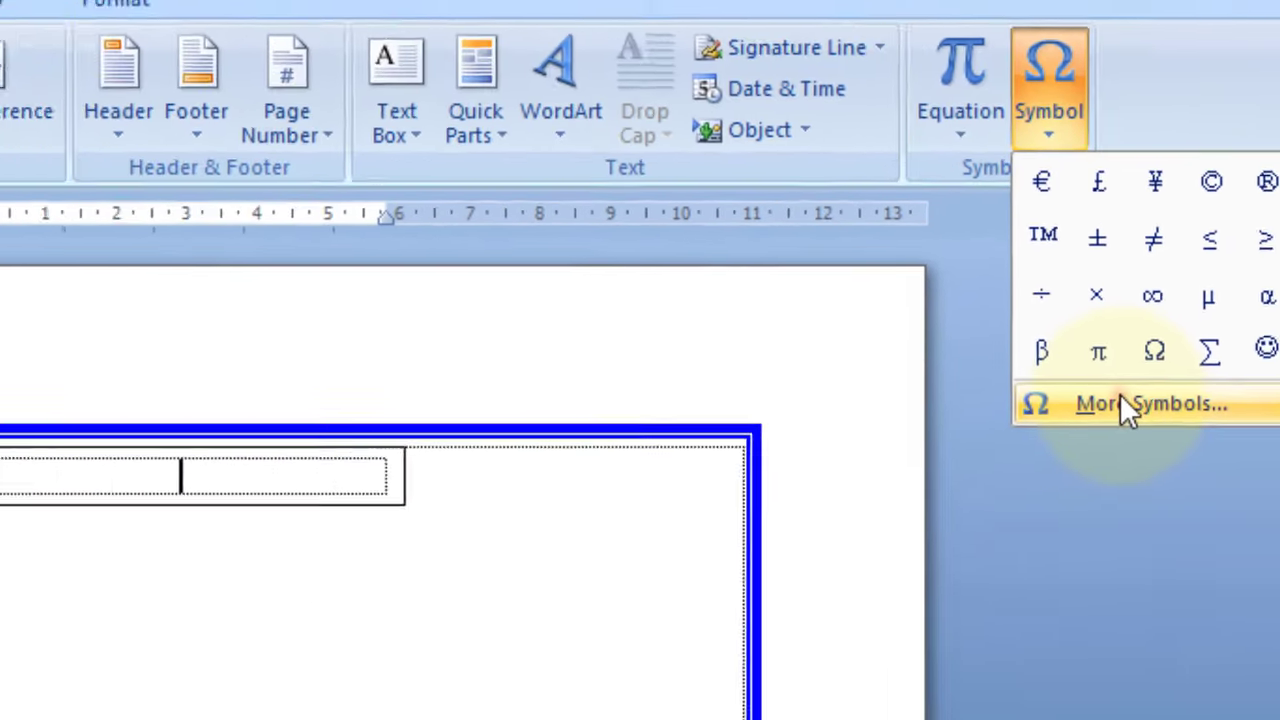
click(1122, 402)
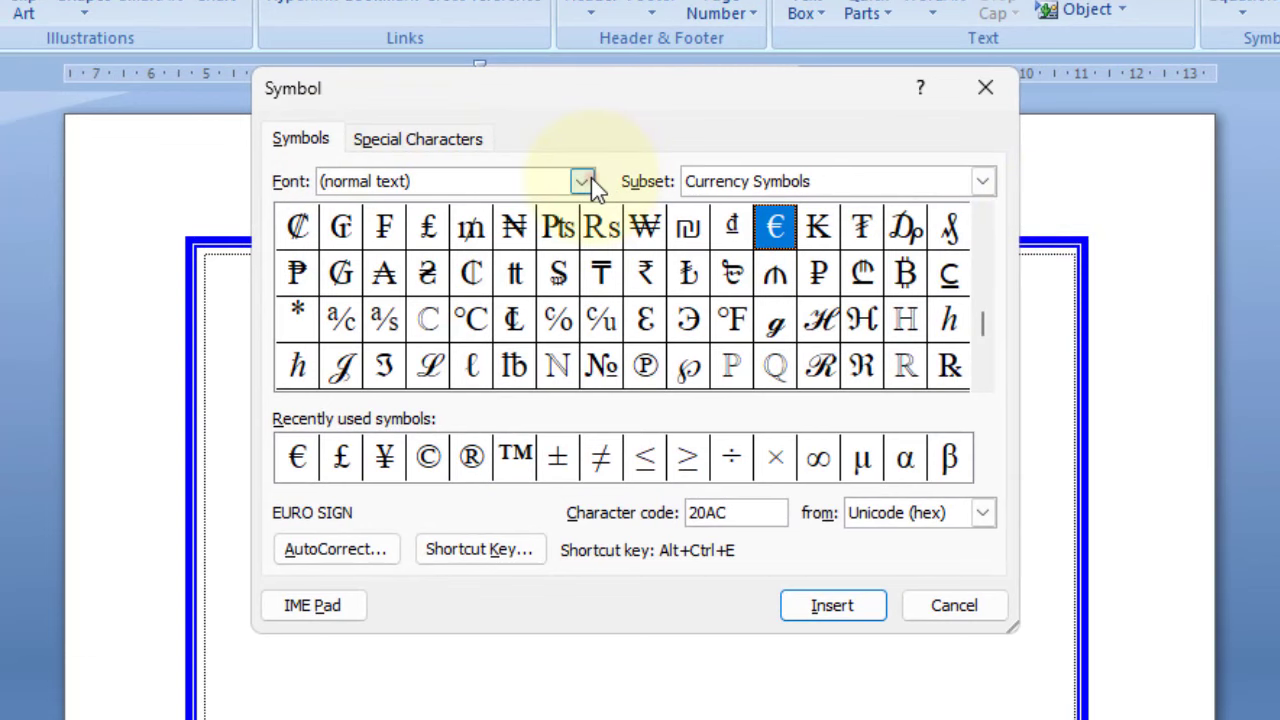
click(582, 180)
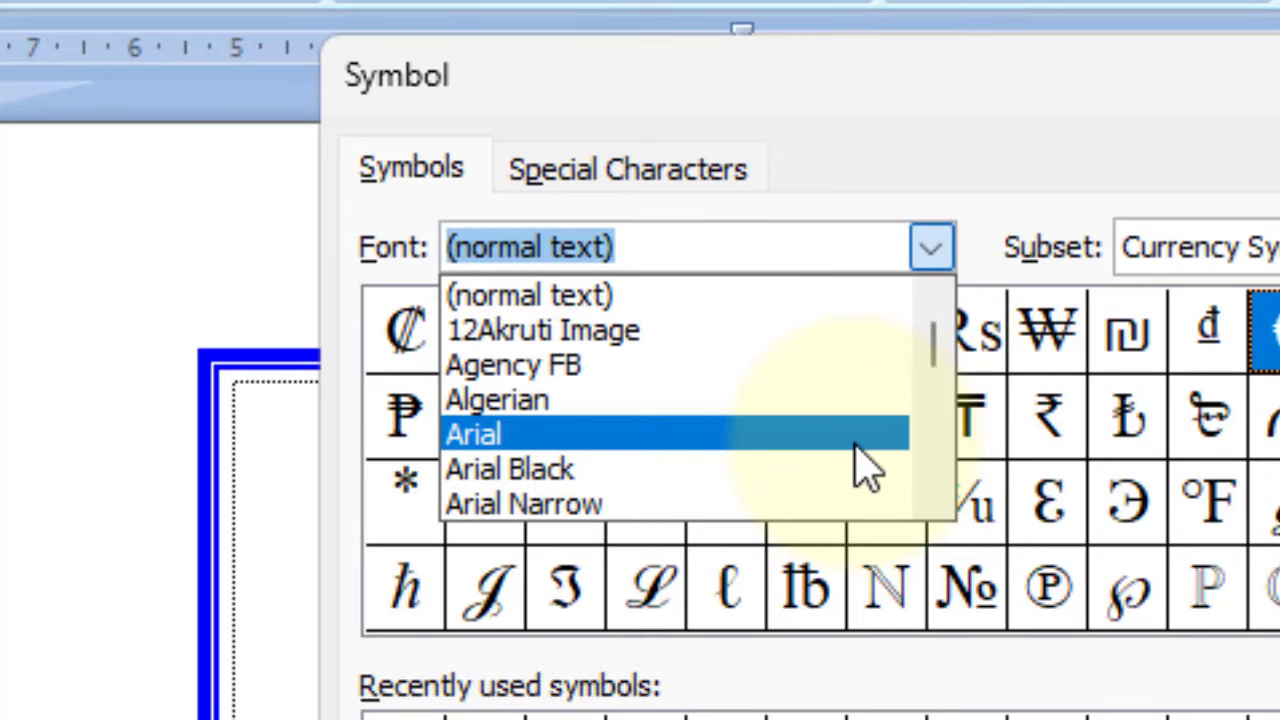
click(800, 345)
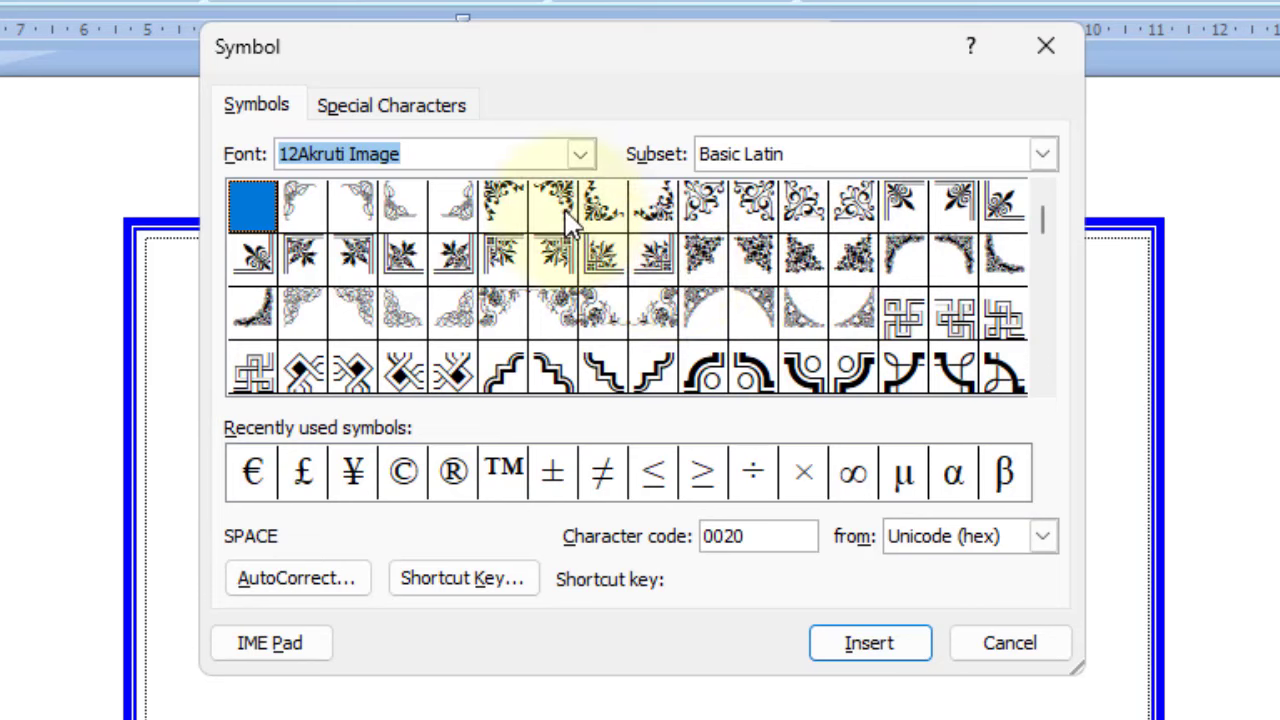
click(507, 218)
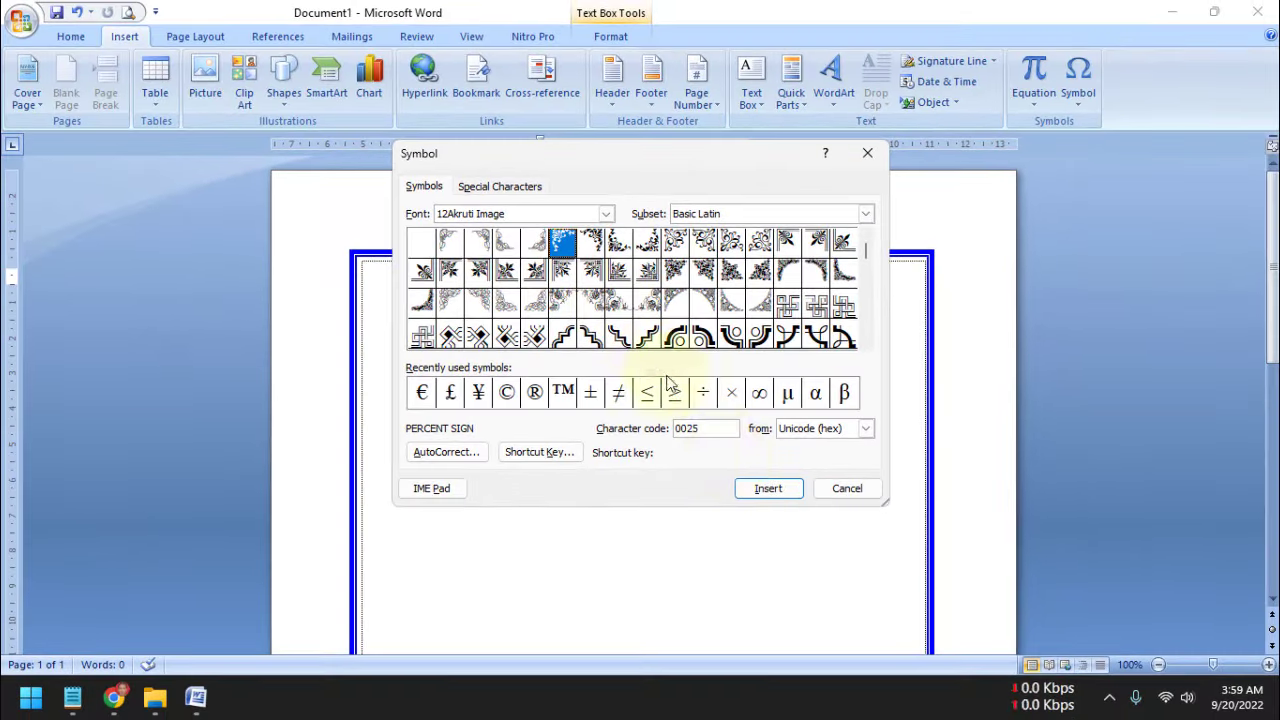
click(750, 487)
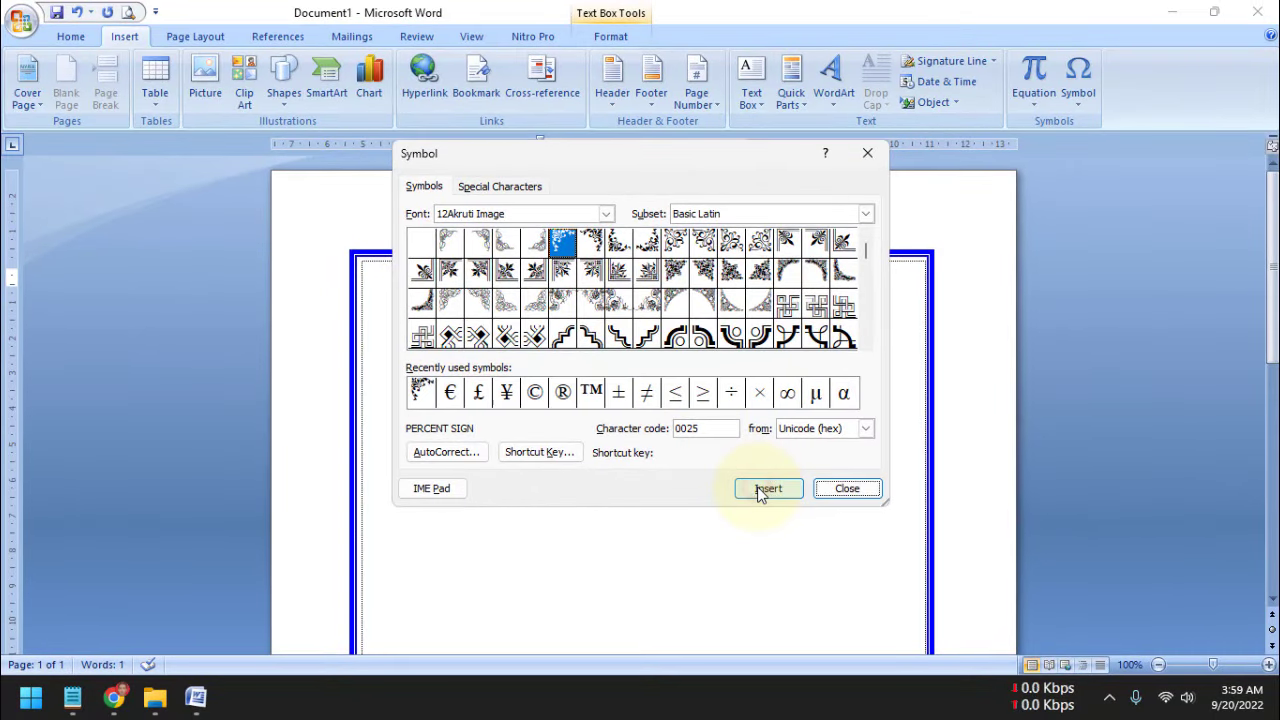
click(836, 489)
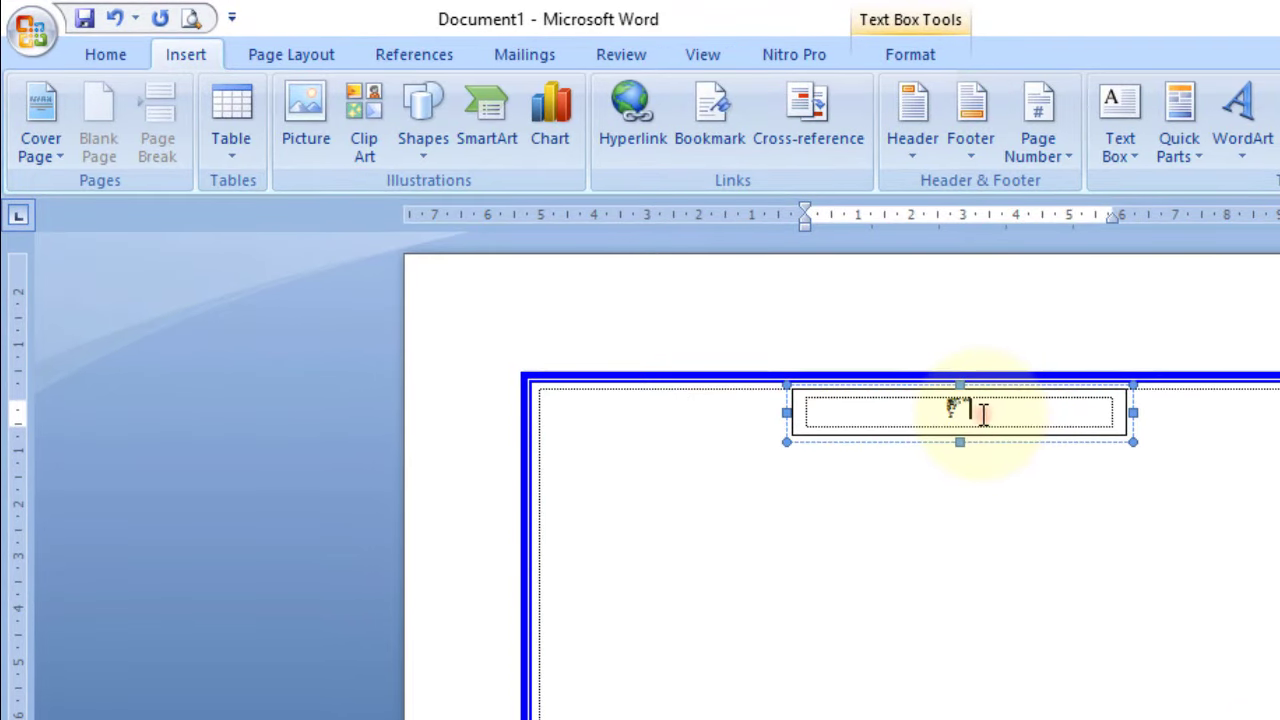
click(952, 413)
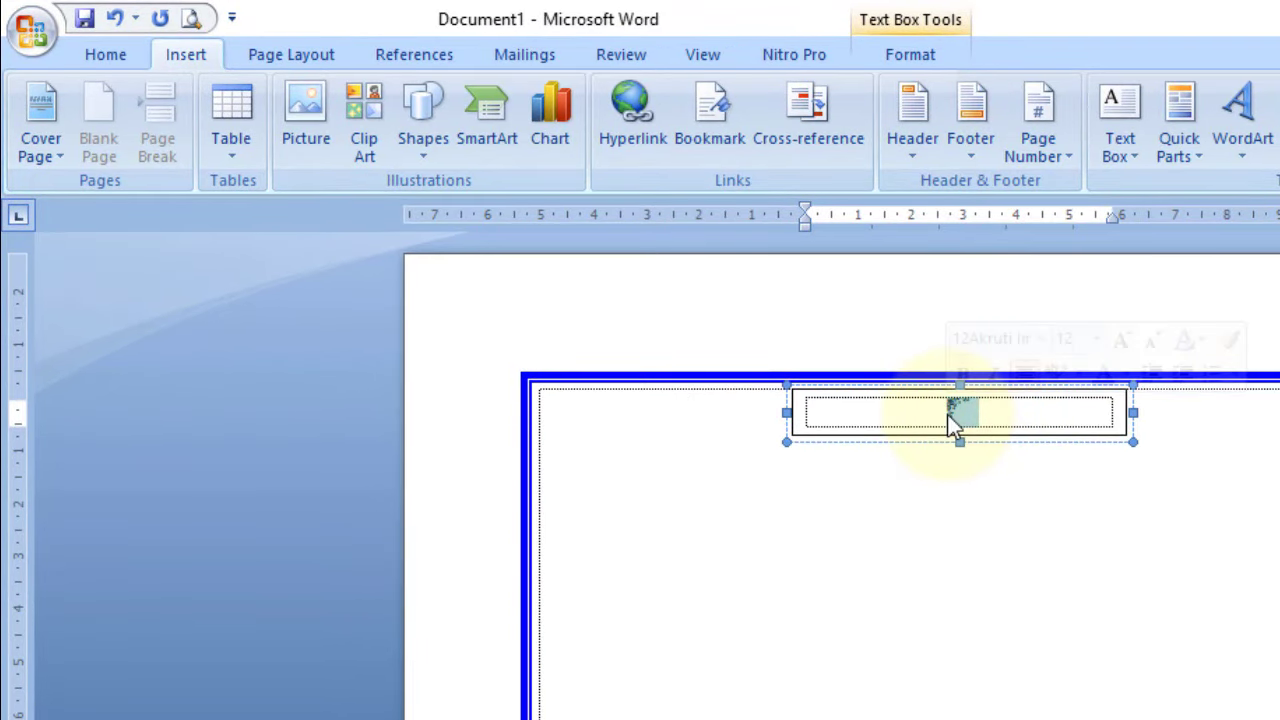
Step: Set the ornament's font size to 120 and its font colour to bright blue
click(112, 63)
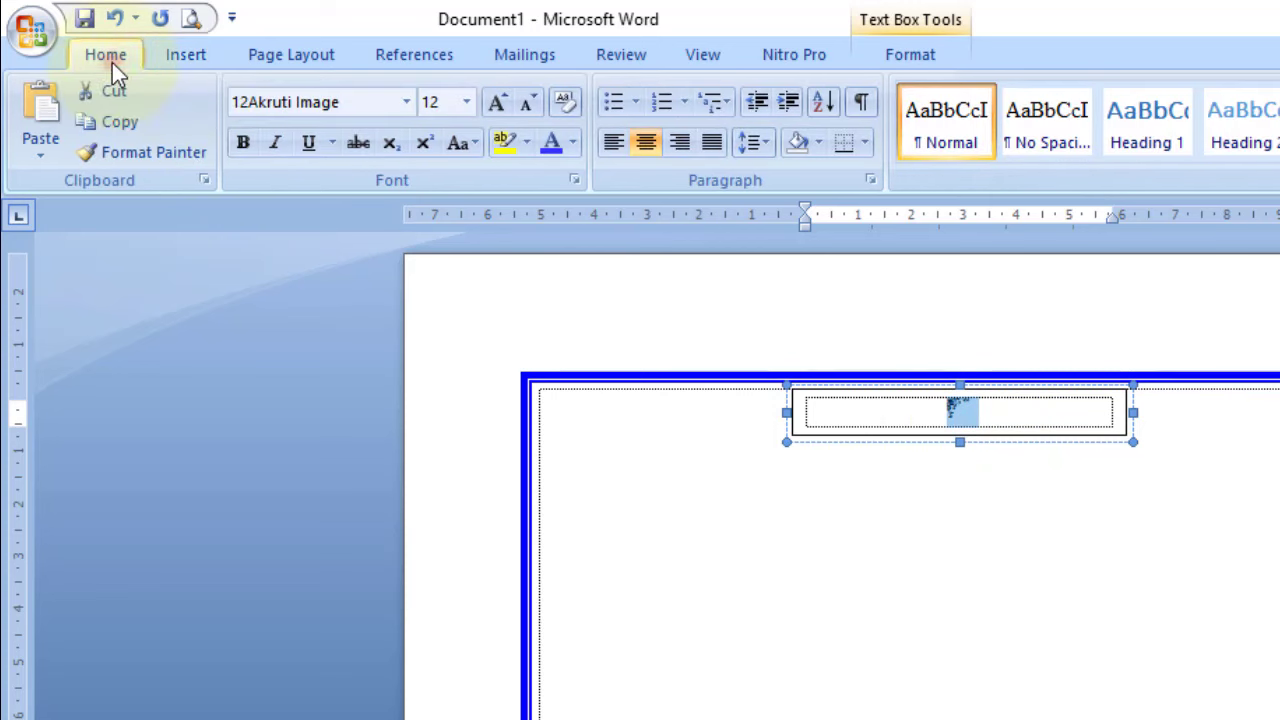
click(464, 108)
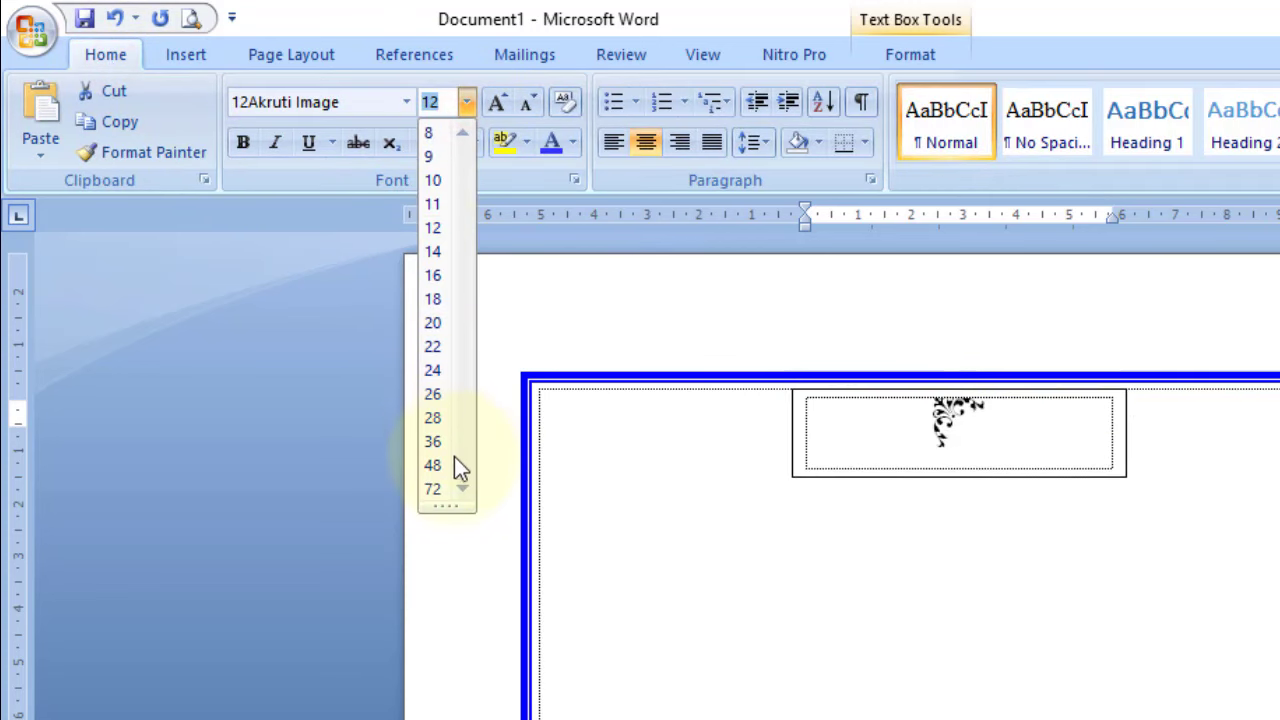
click(436, 490)
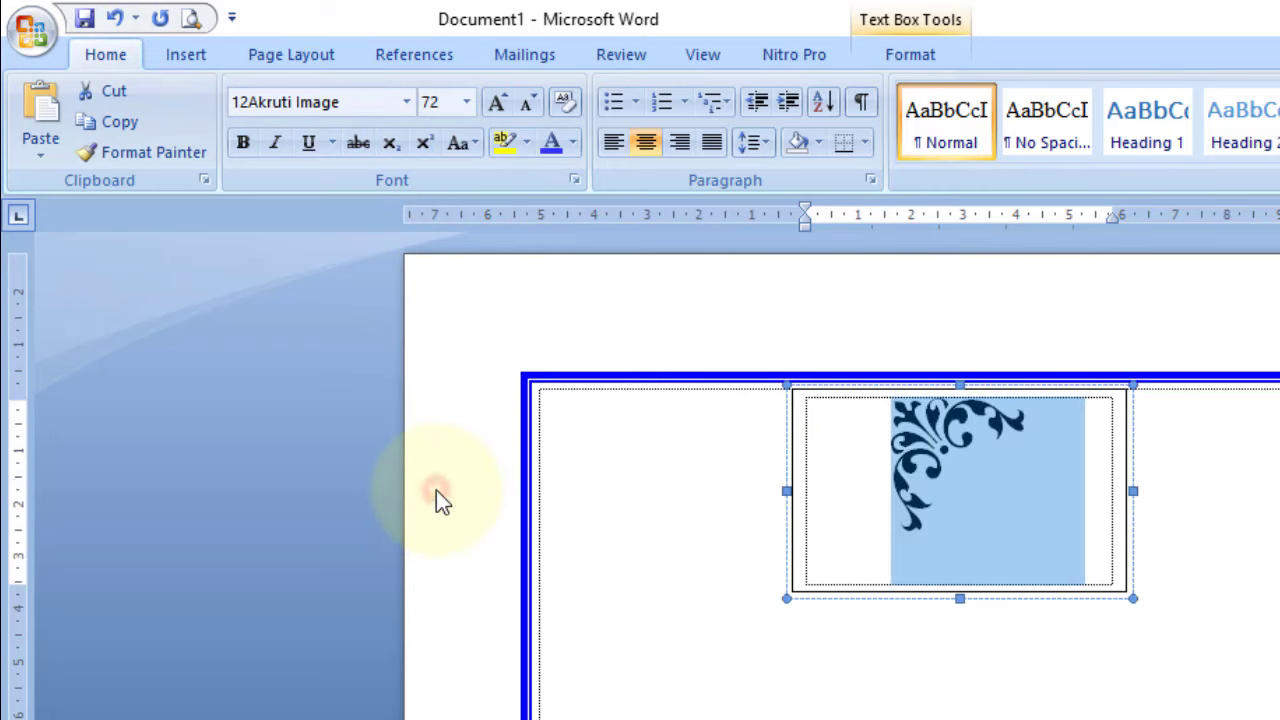
click(448, 106)
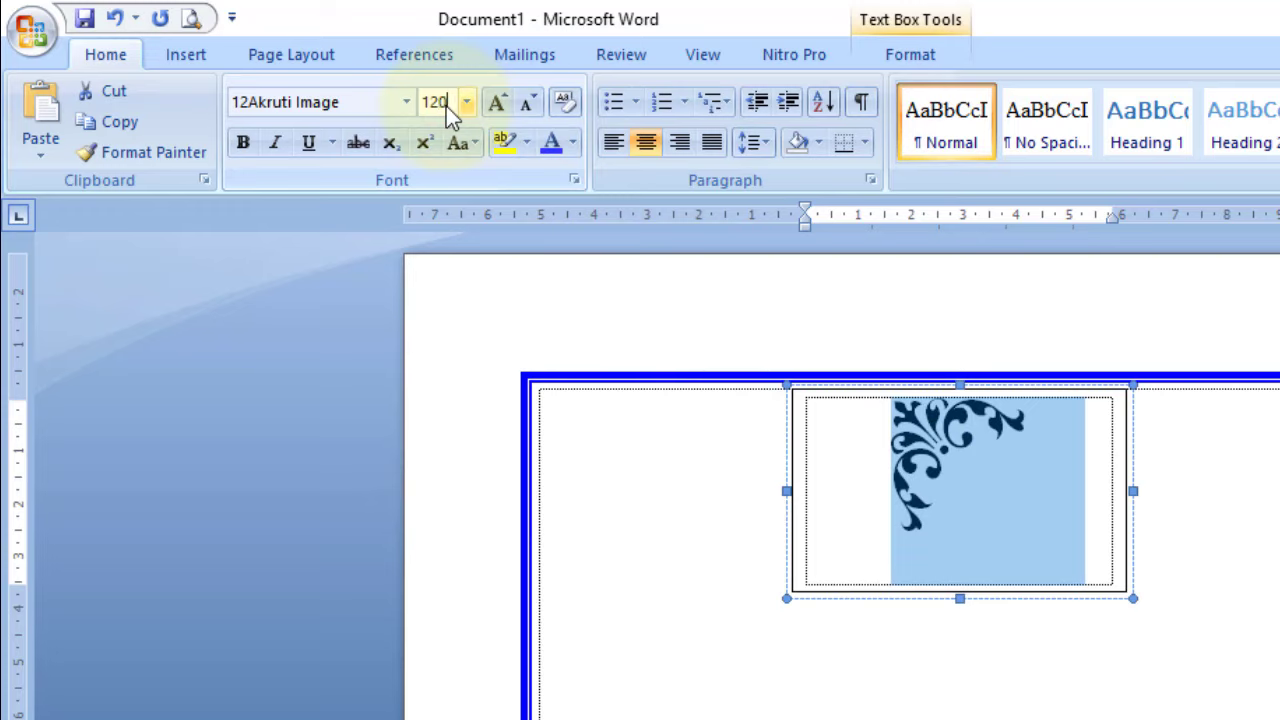
text(120)
key(Return)
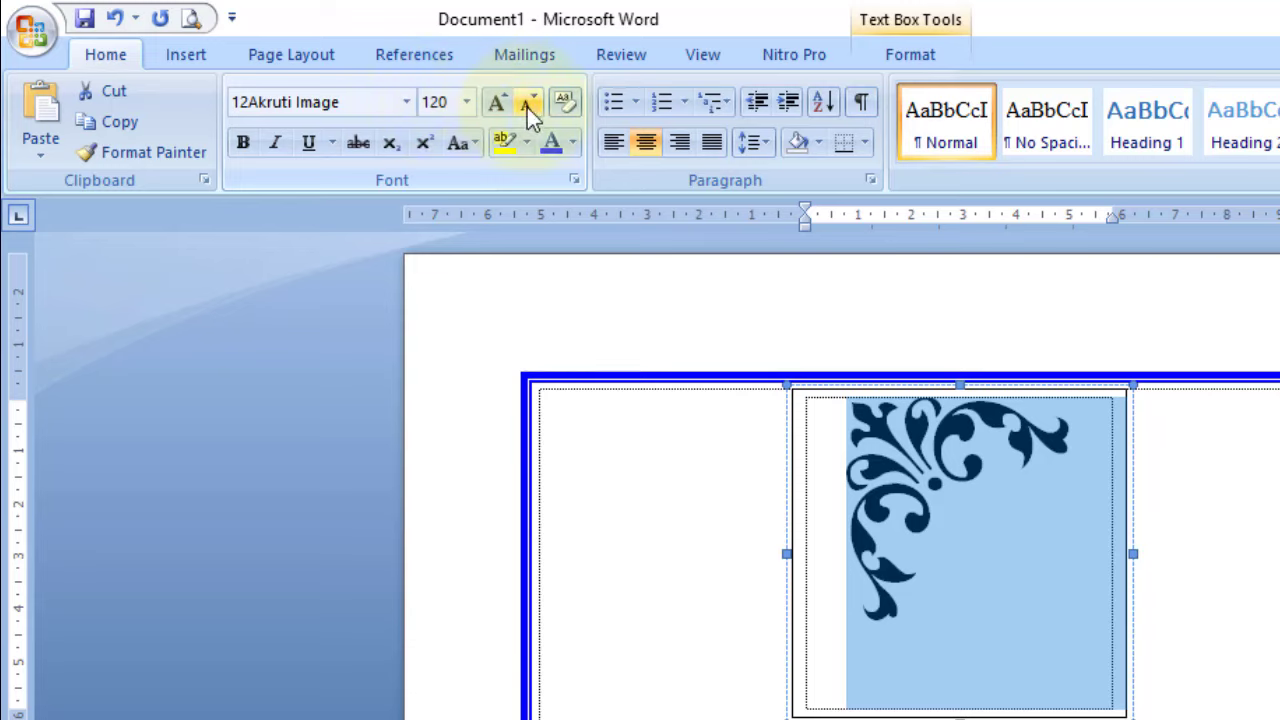
click(573, 142)
click(555, 145)
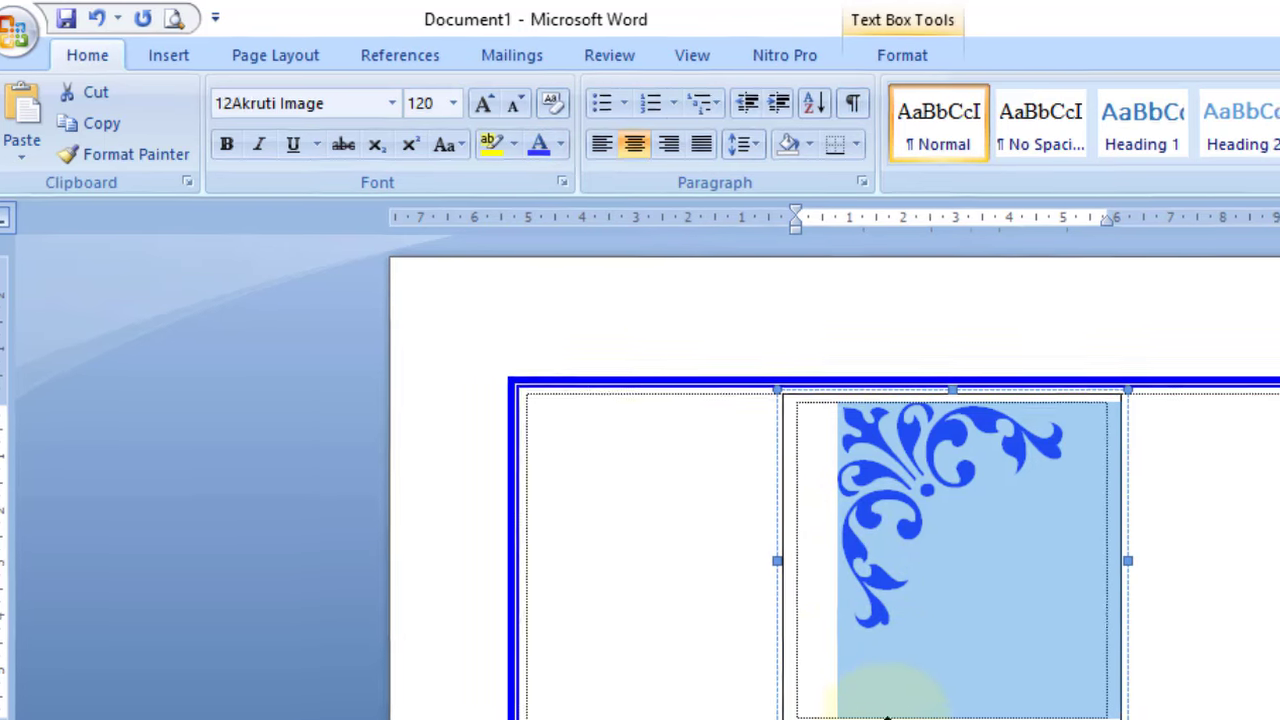
click(890, 705)
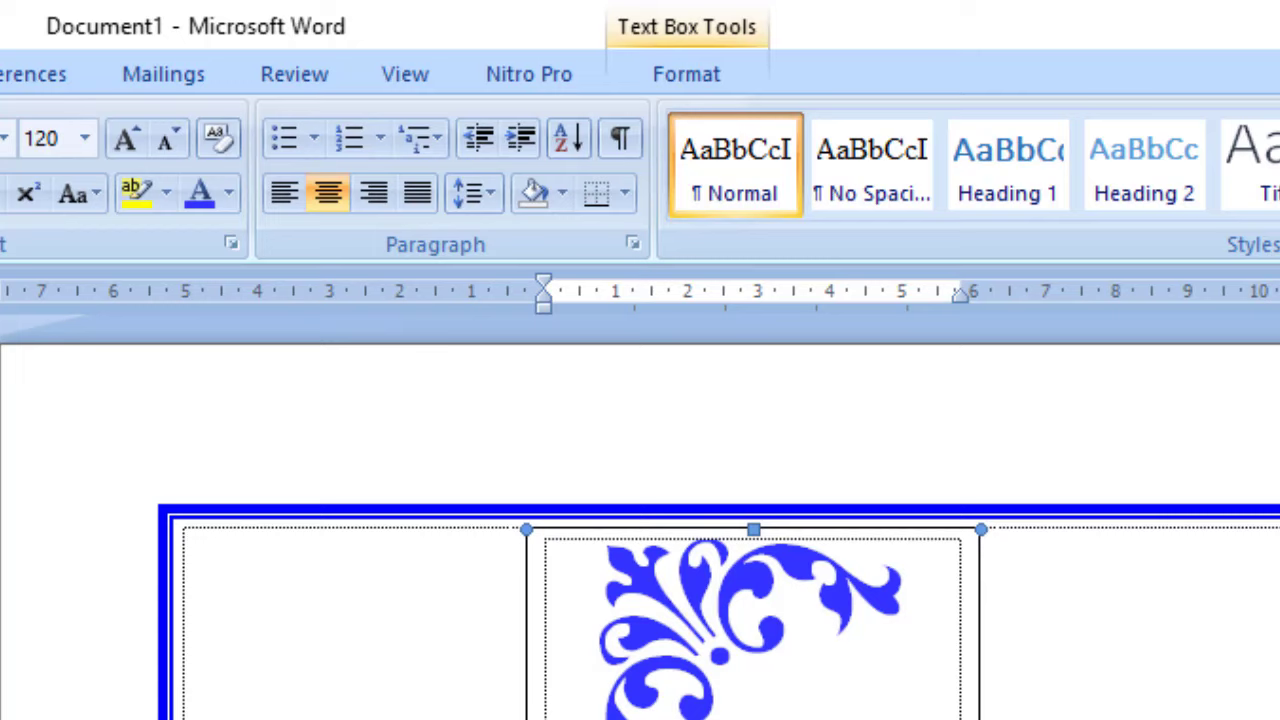
Step: Give the ornament's text box no fill and no outline
click(698, 83)
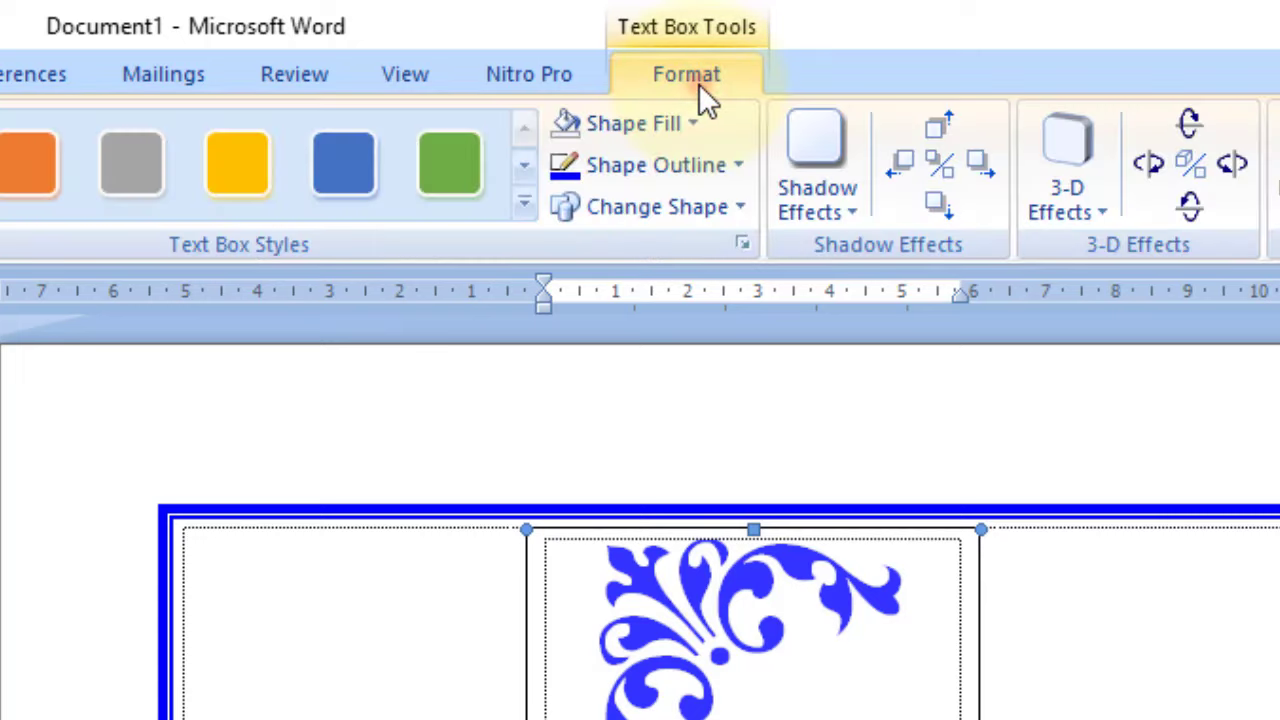
click(655, 135)
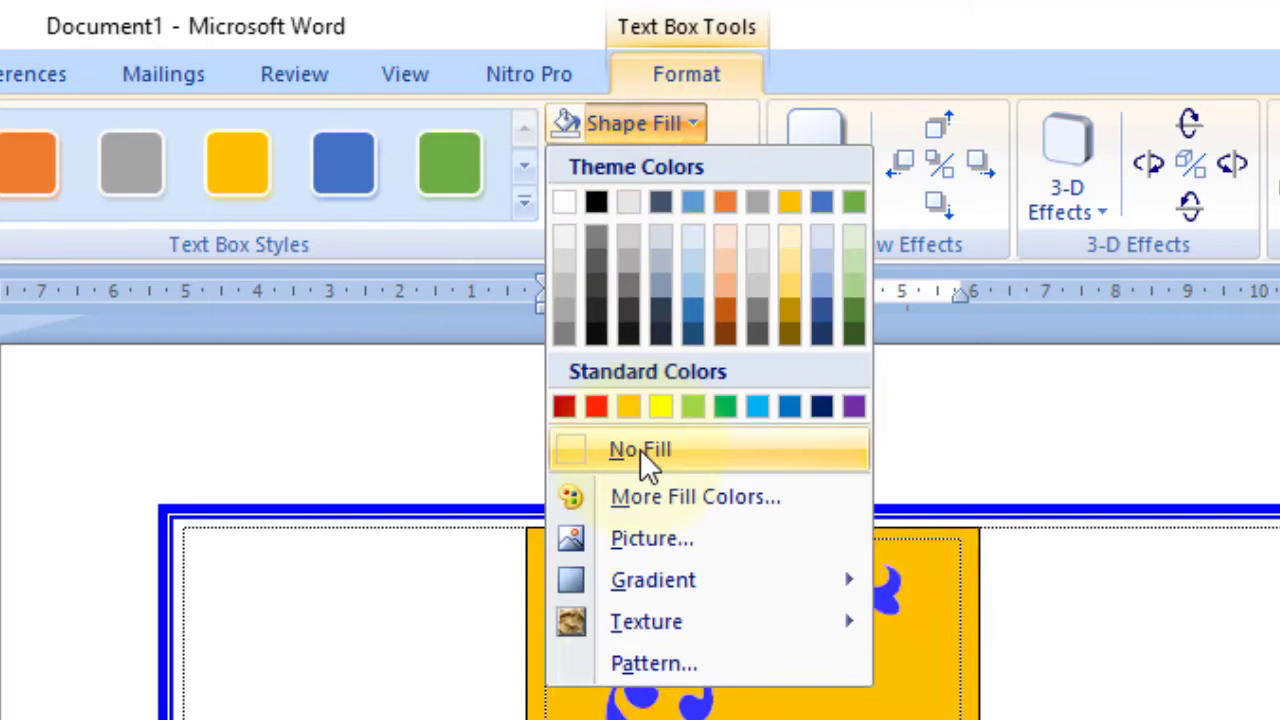
click(645, 456)
click(636, 166)
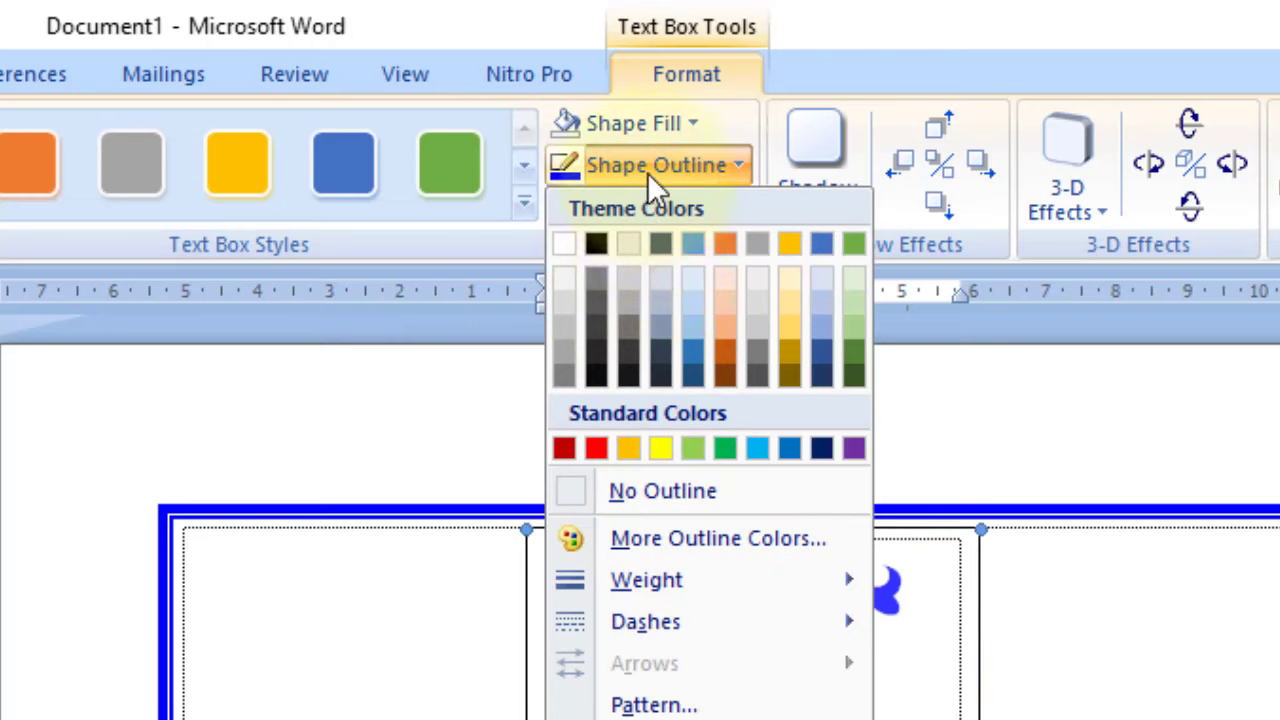
click(644, 488)
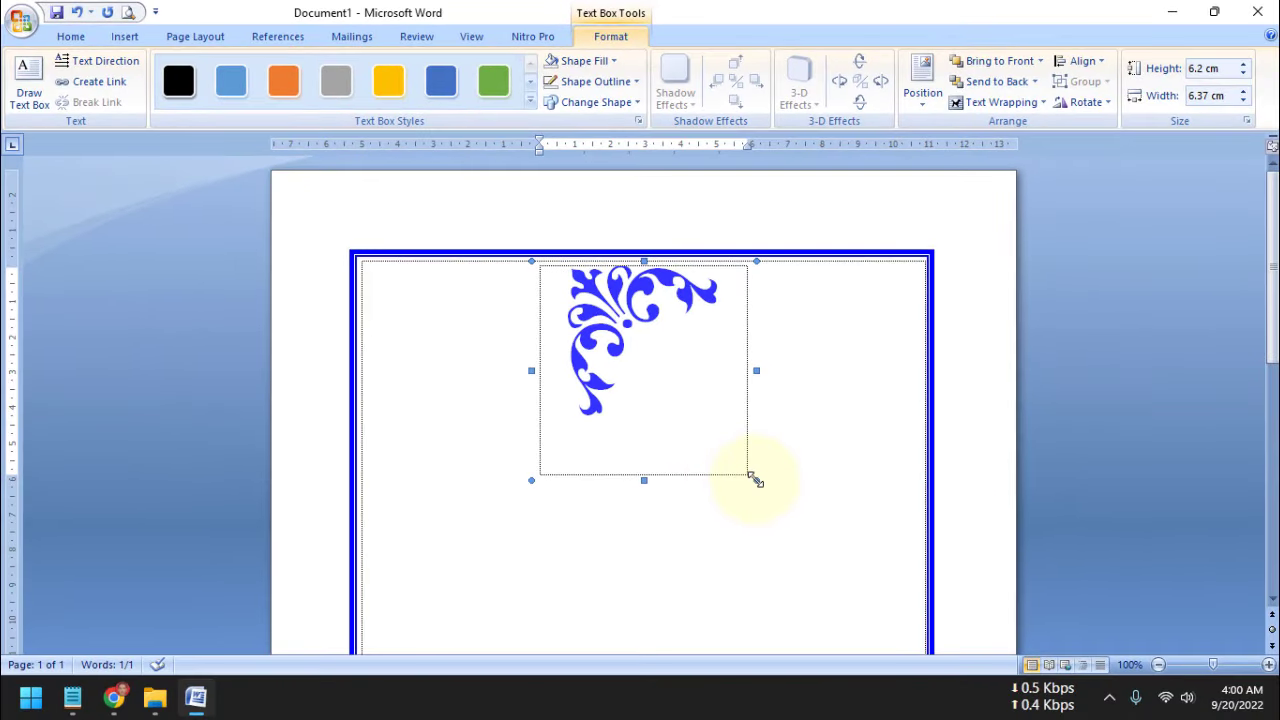
Step: Shorten the text box to 4.87 cm tall and move it into the frame's top-left corner
drag(754, 462, 751, 431)
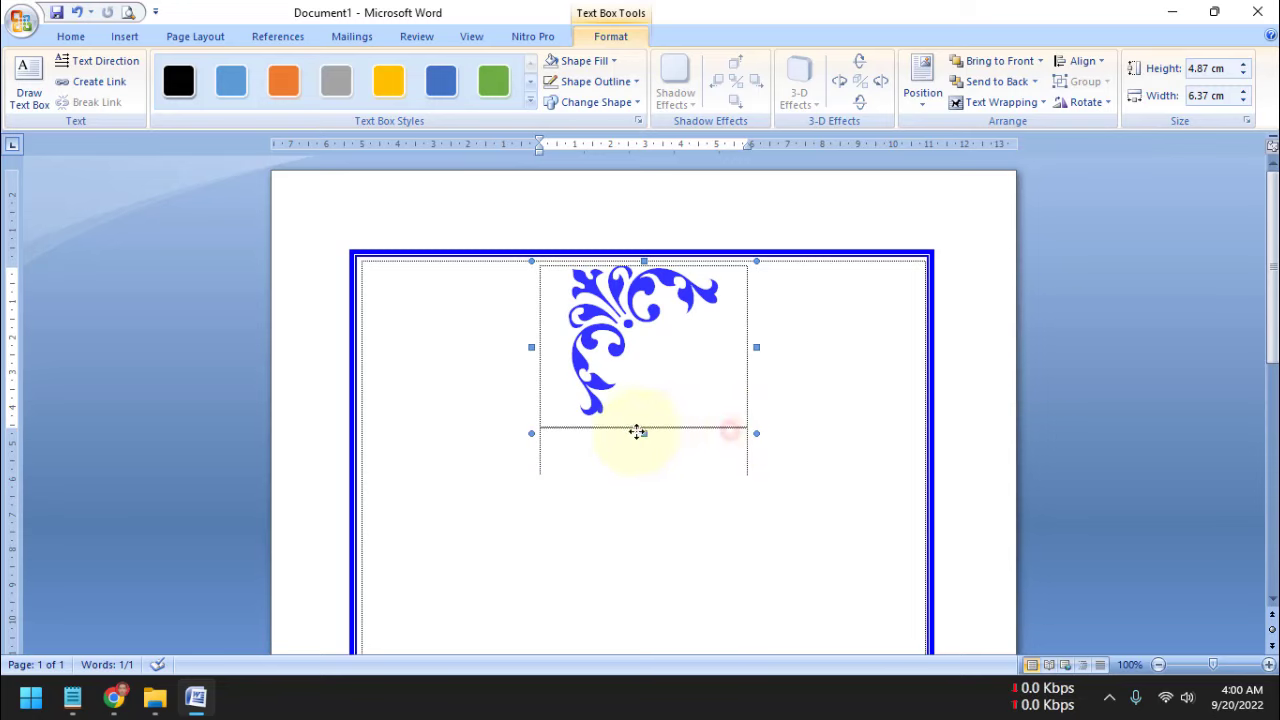
drag(568, 436, 555, 436)
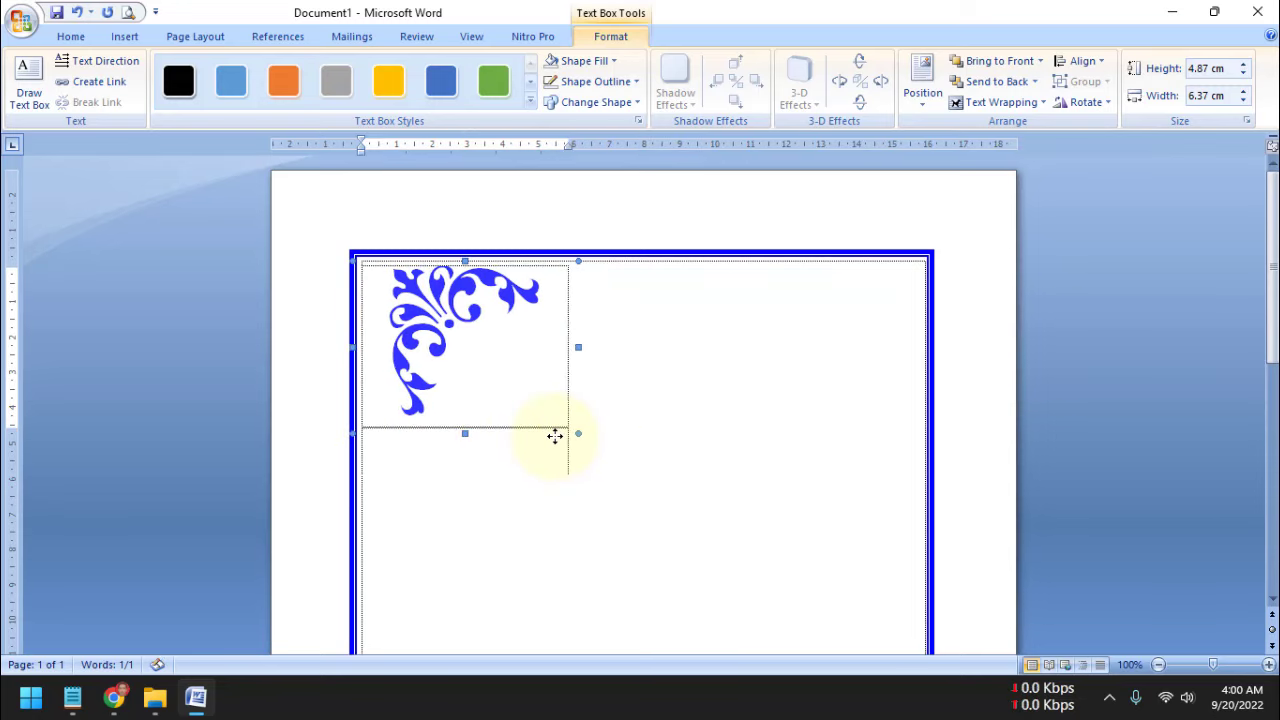
key(Left)
key(Left)
key(Left)
key(ctrl+Left)
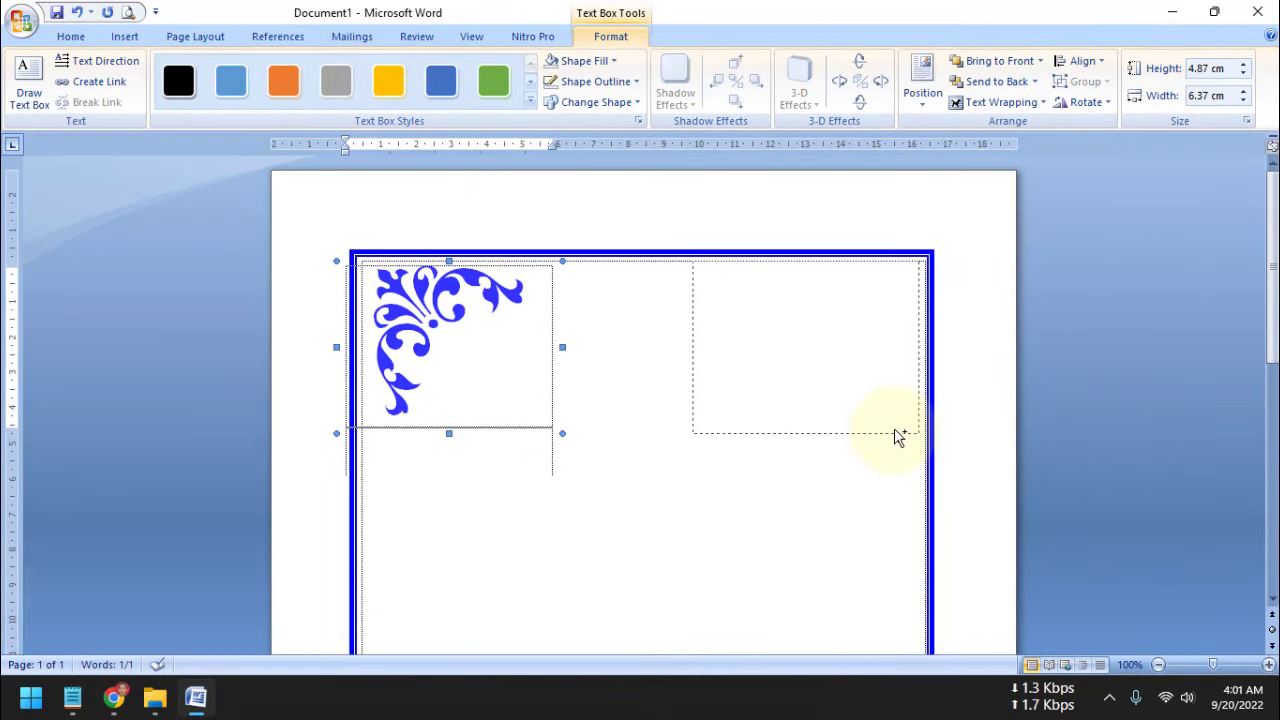
Step: Duplicate the ornament box to the top-right and replace its glyph with the mirrored corner flourish
drag(858, 438, 898, 437)
ctrl+click(760, 350)
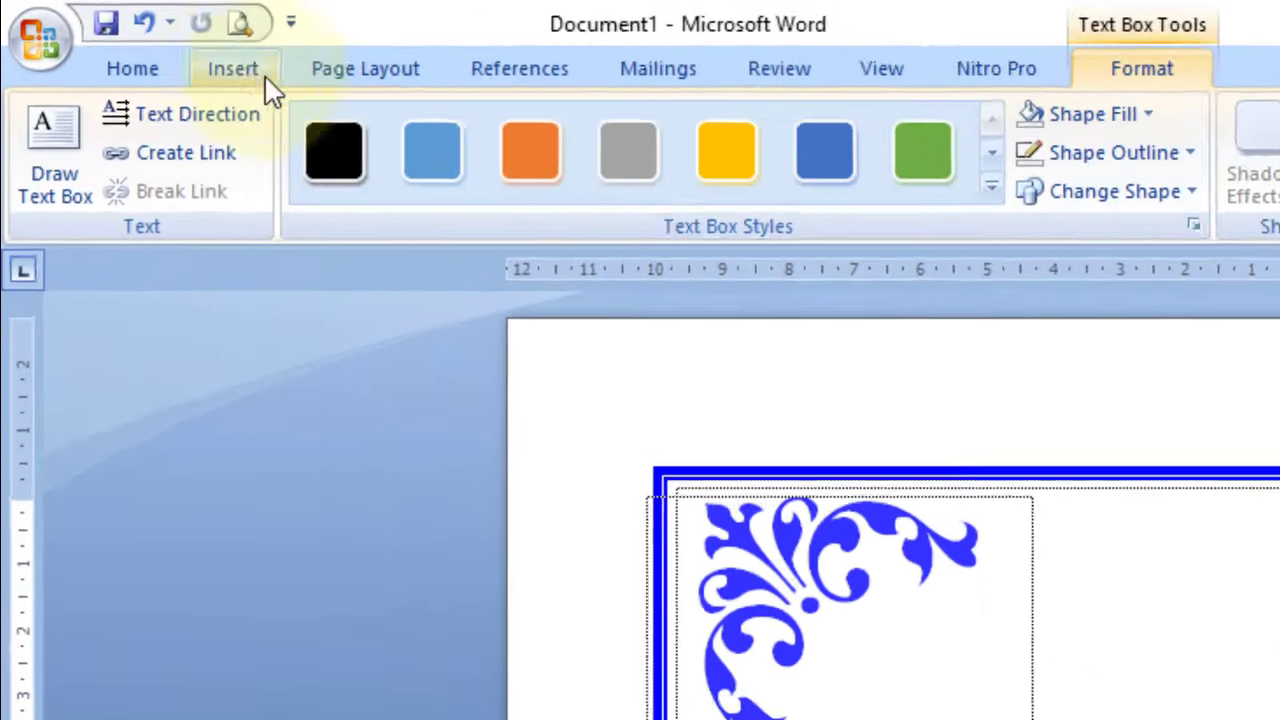
click(129, 33)
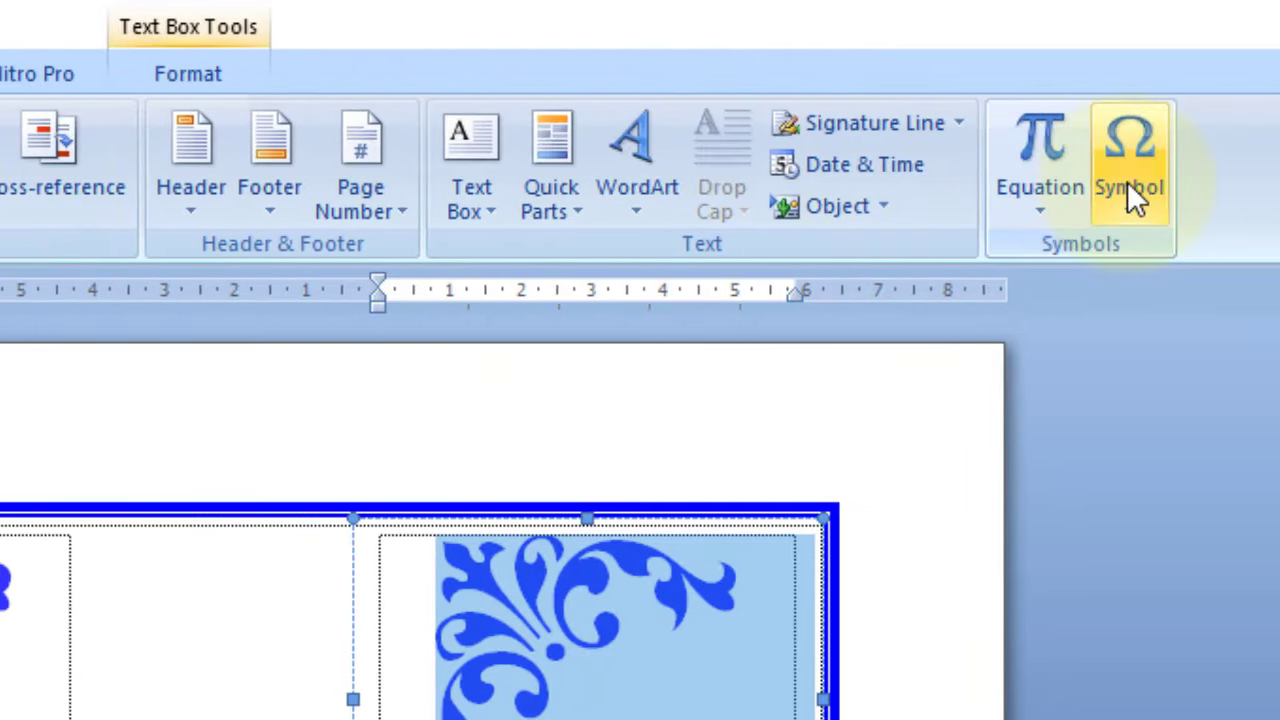
click(1127, 183)
click(1055, 430)
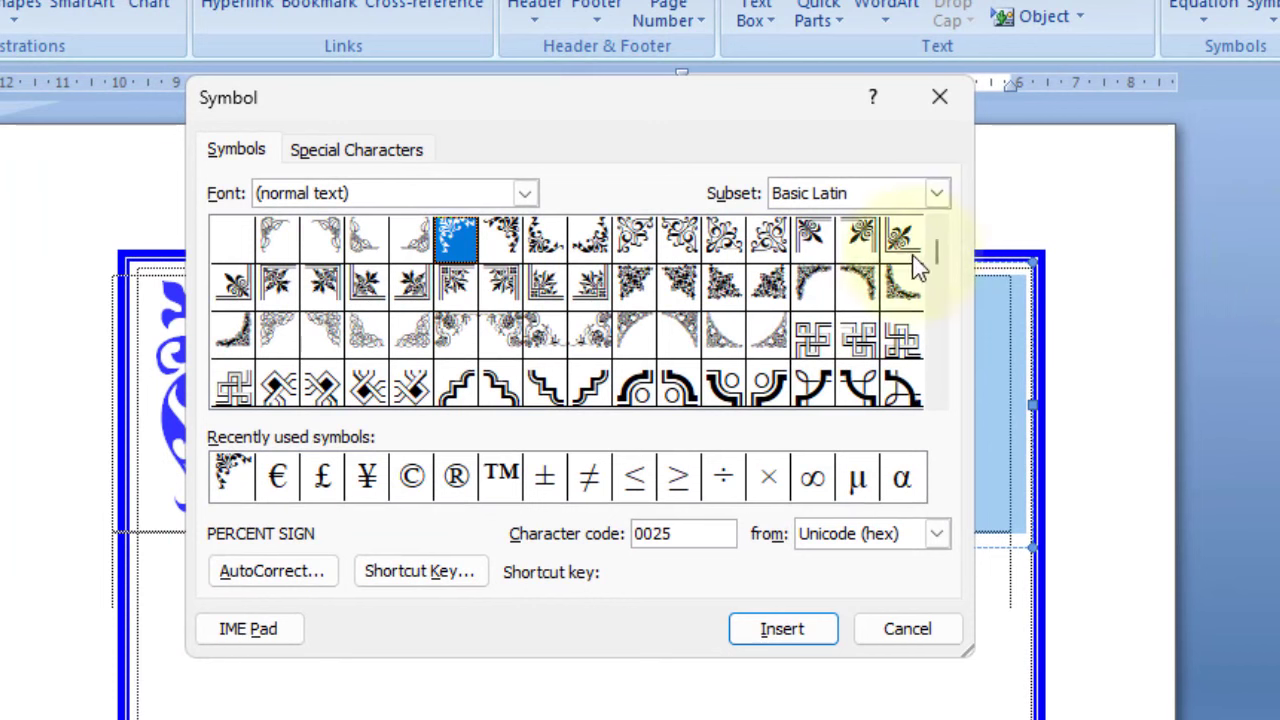
click(505, 245)
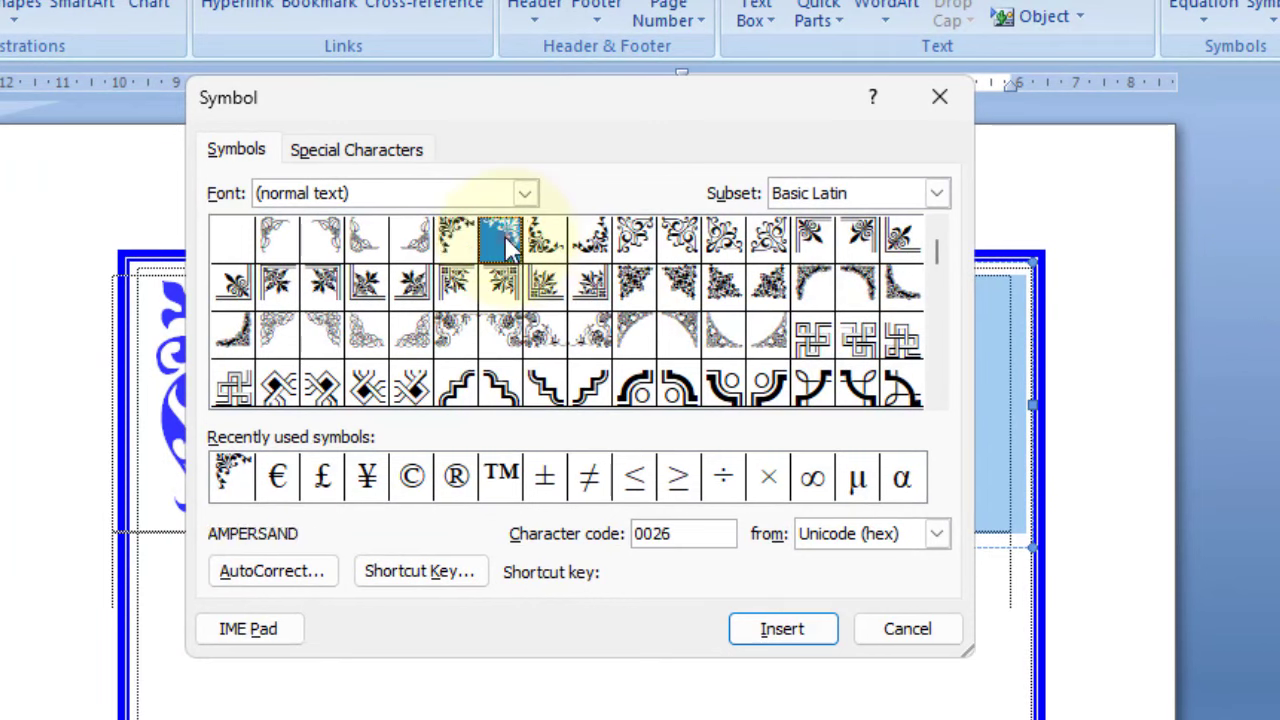
click(776, 632)
click(888, 630)
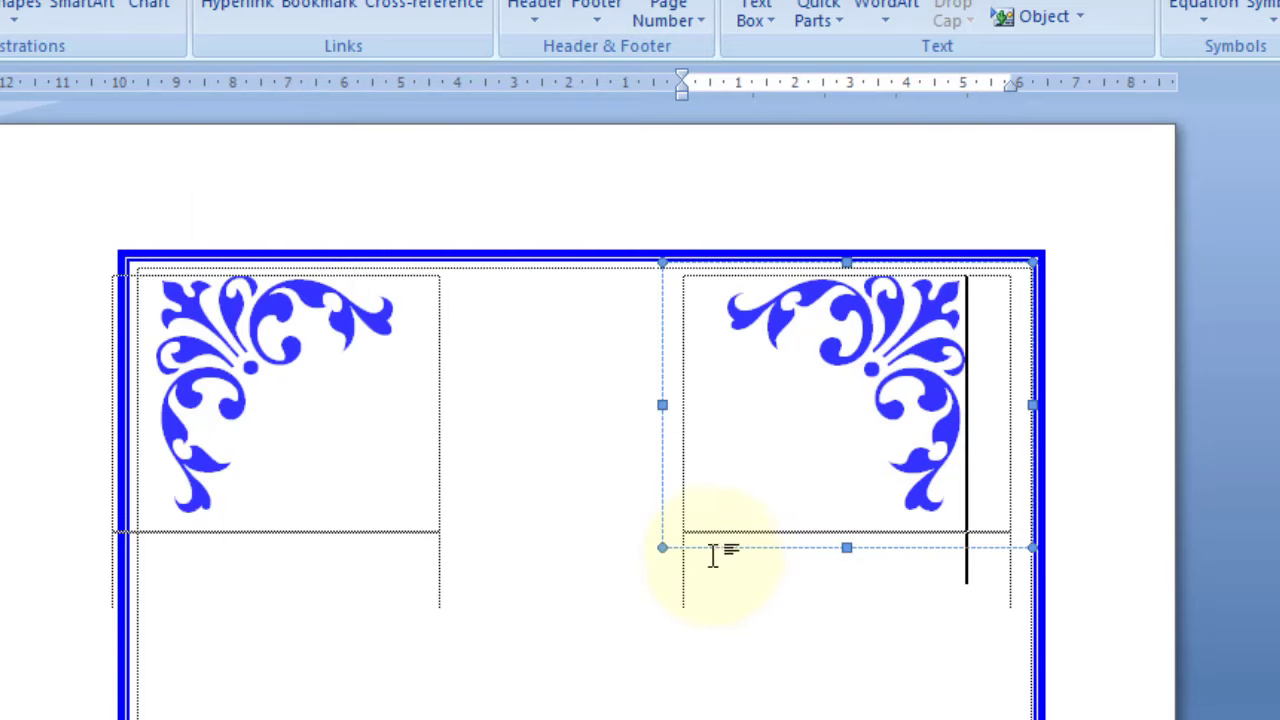
Step: Move the right ornament box into the top-right corner and nudge the left box up and left
drag(711, 549, 780, 529)
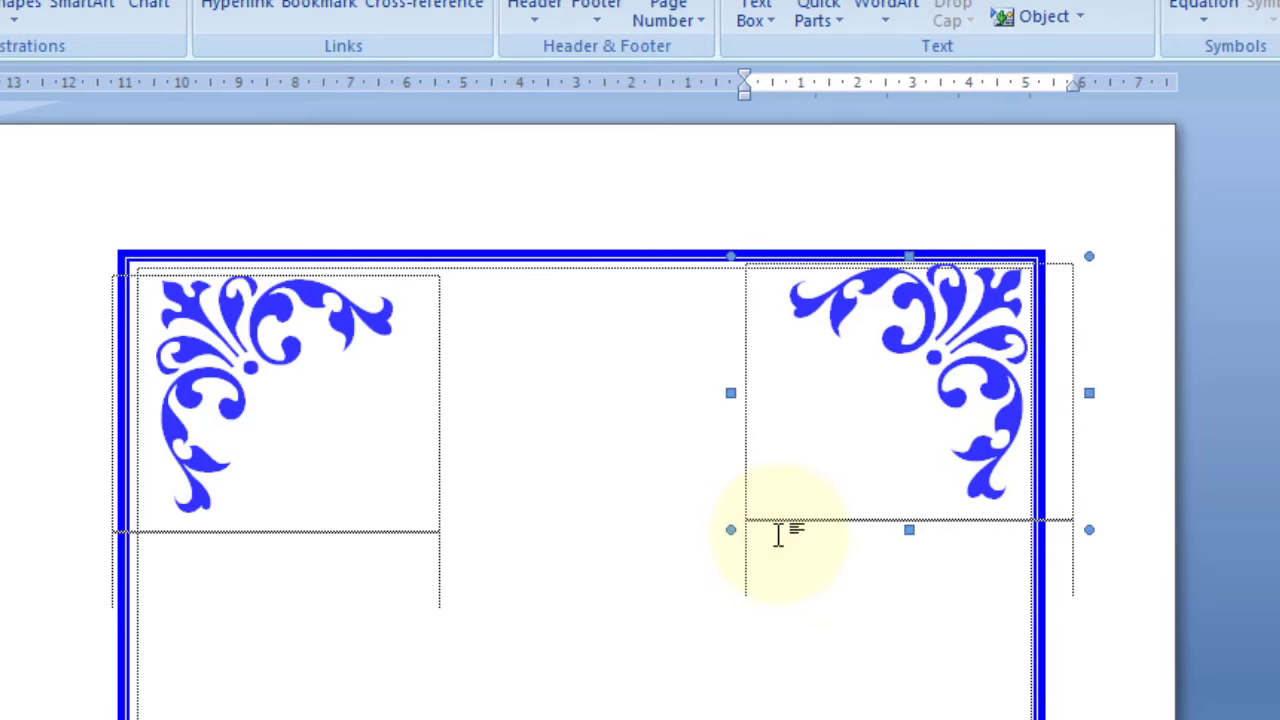
key(Down)
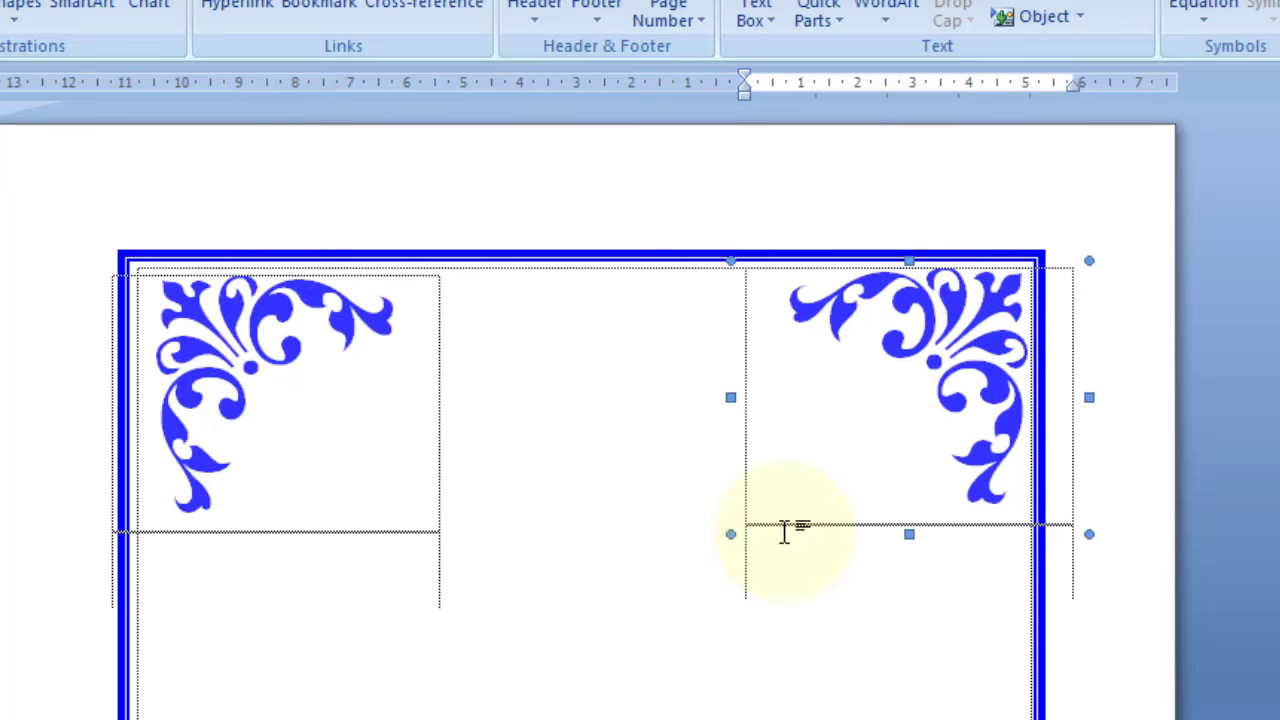
click(231, 505)
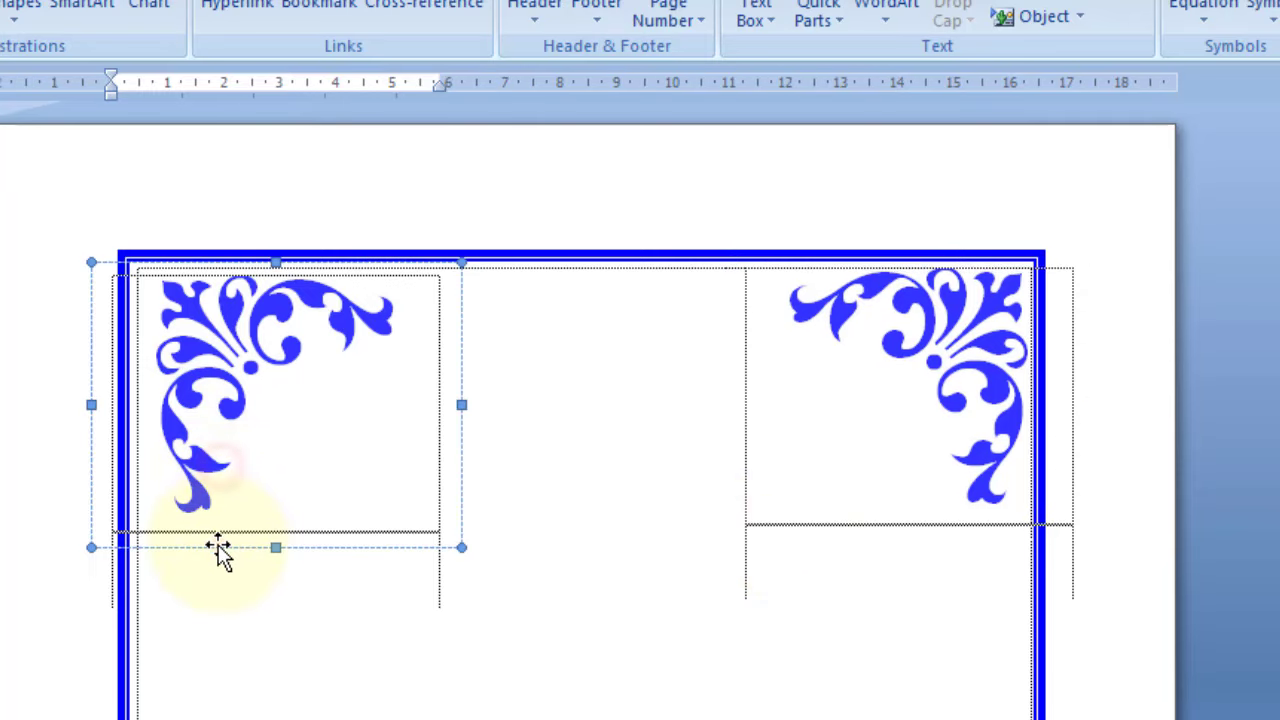
key(Left)
key(Left)
key(Left)
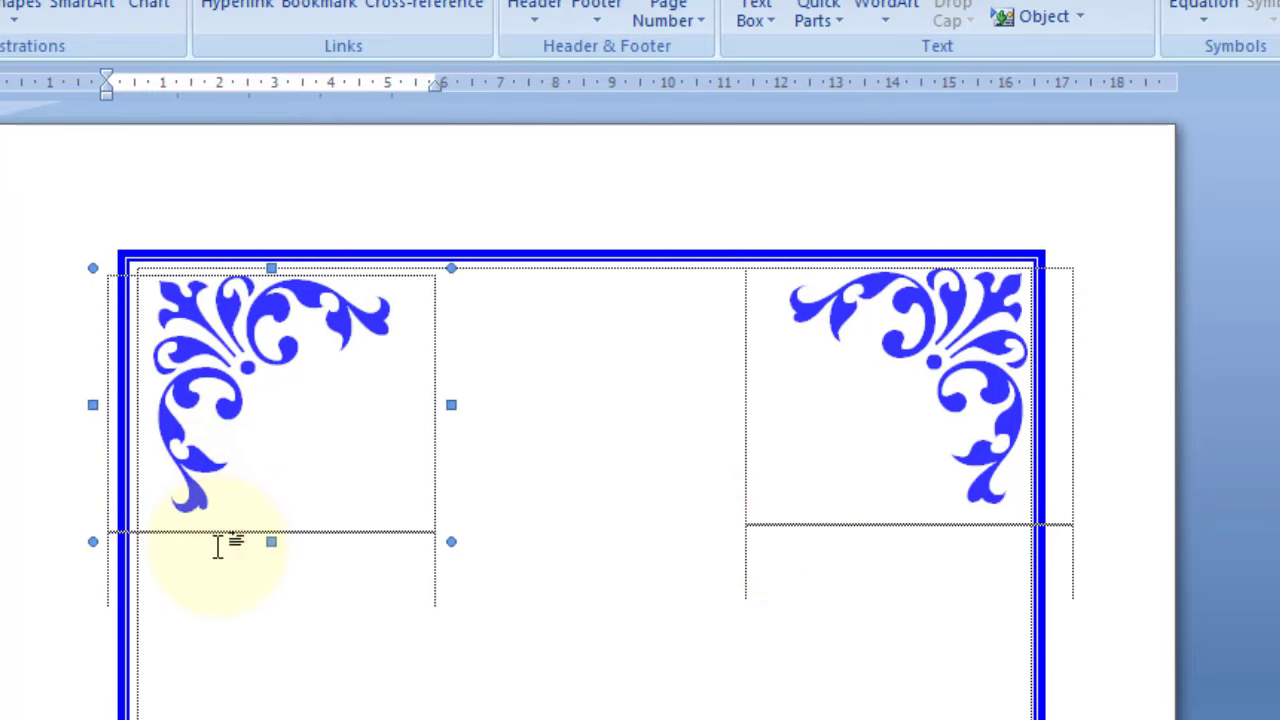
key(Left)
key(Left)
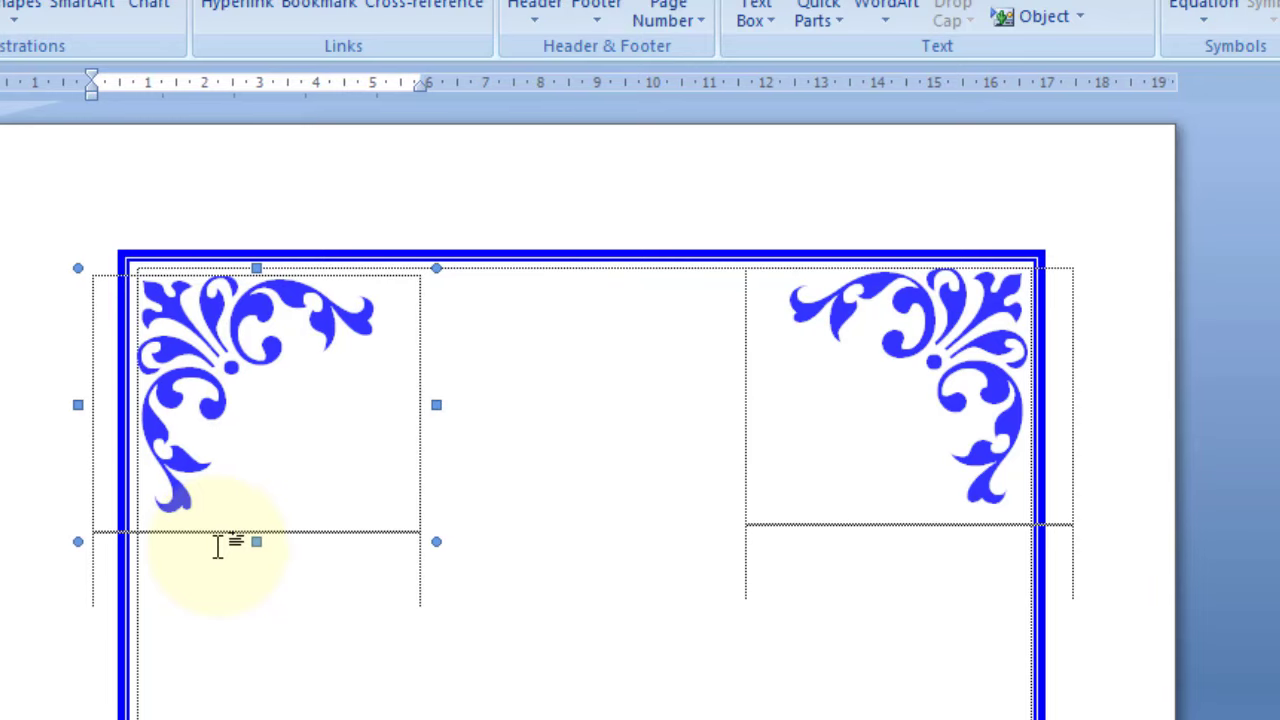
key(Up)
key(Up)
key(Up)
key(Up)
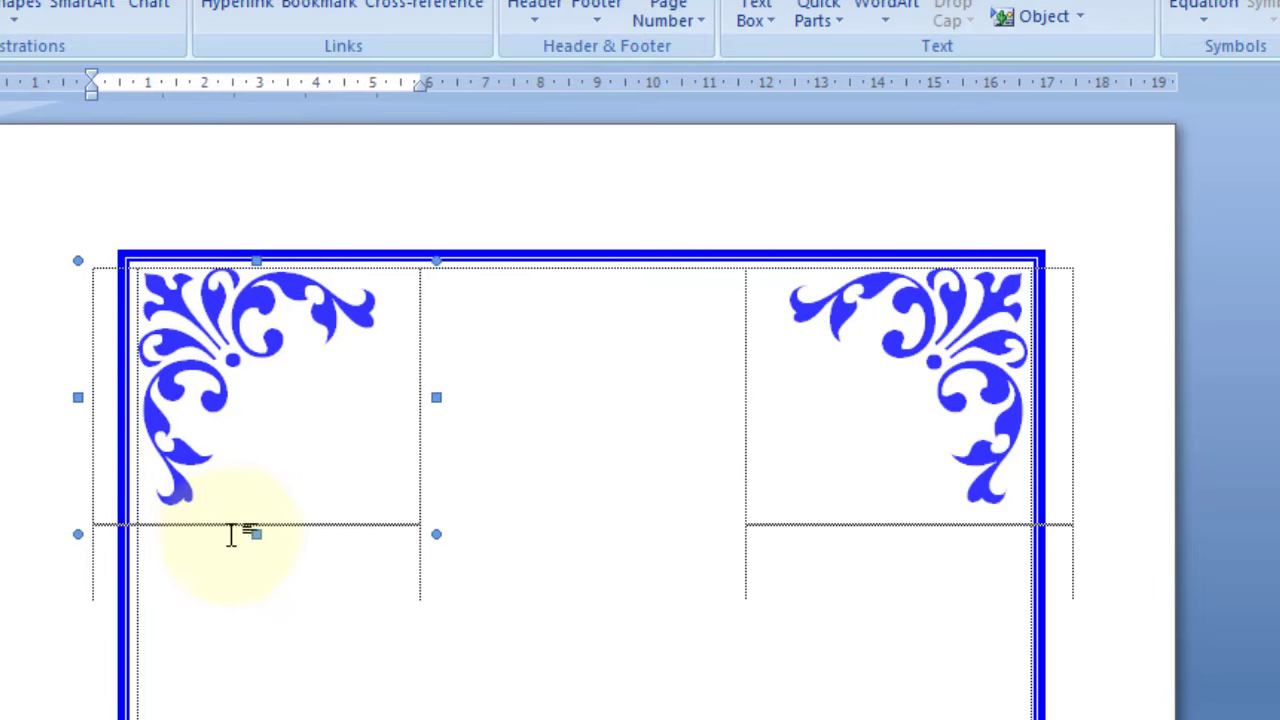
Step: Select the top-left and top-right ornament boxes together and combine them with Grouping > Group
scroll(471, 443, down, 2)
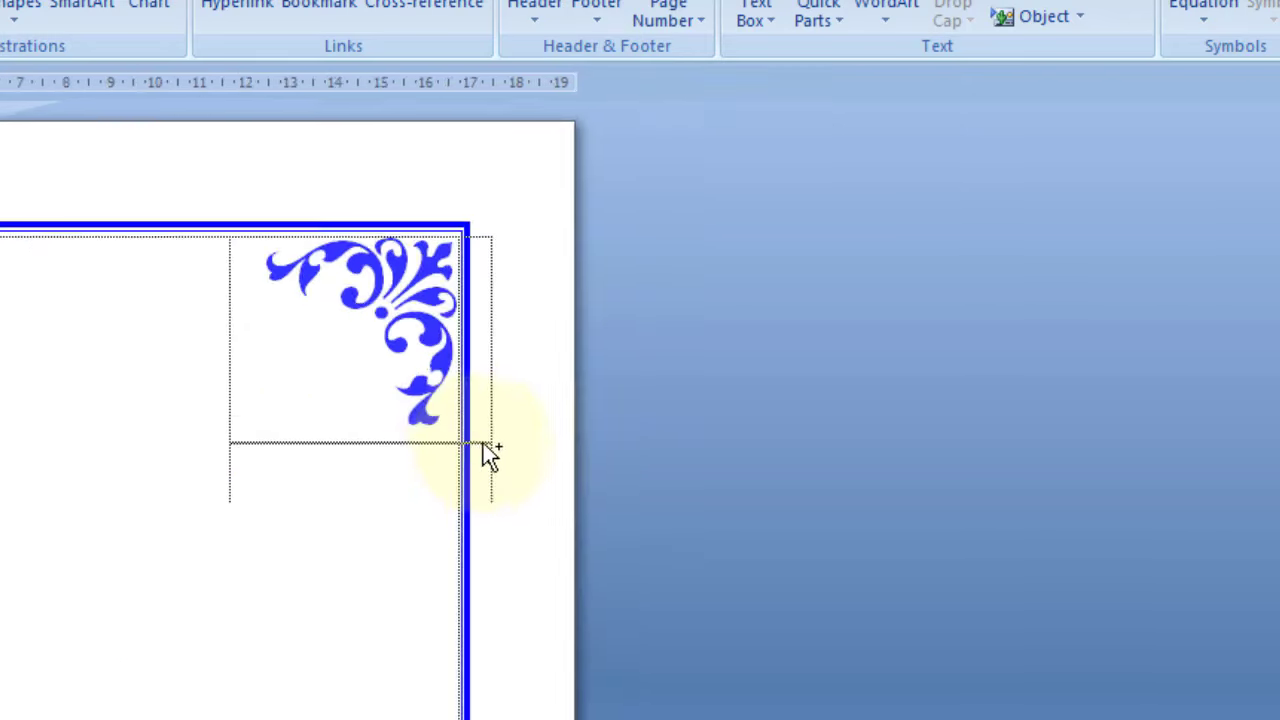
scroll(486, 451, down, 2)
scroll(491, 437, down, 1)
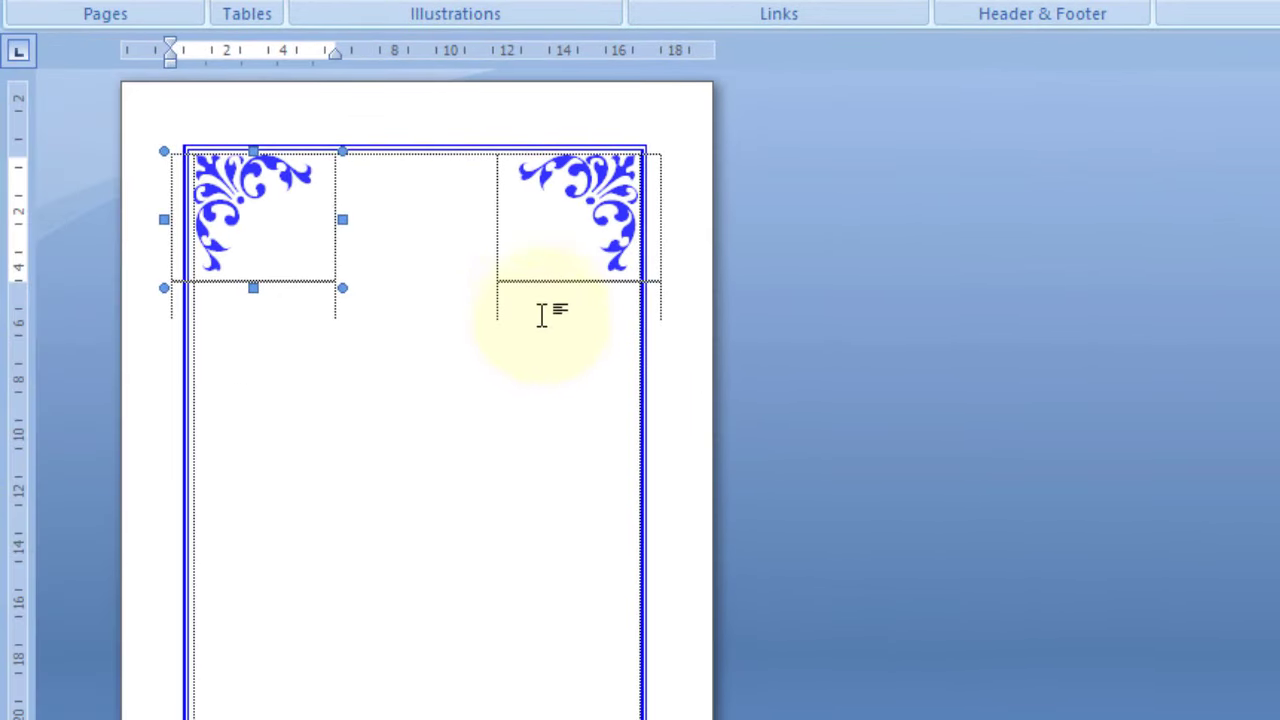
shift+click(540, 282)
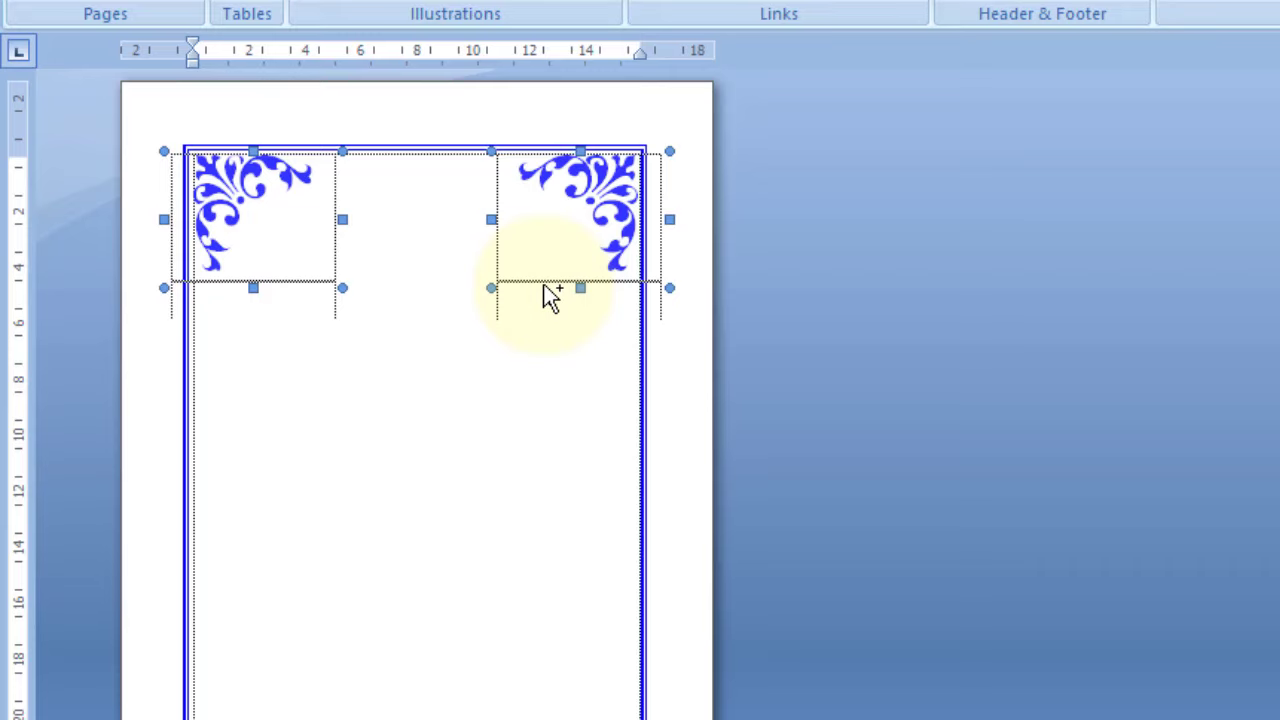
click(472, 350)
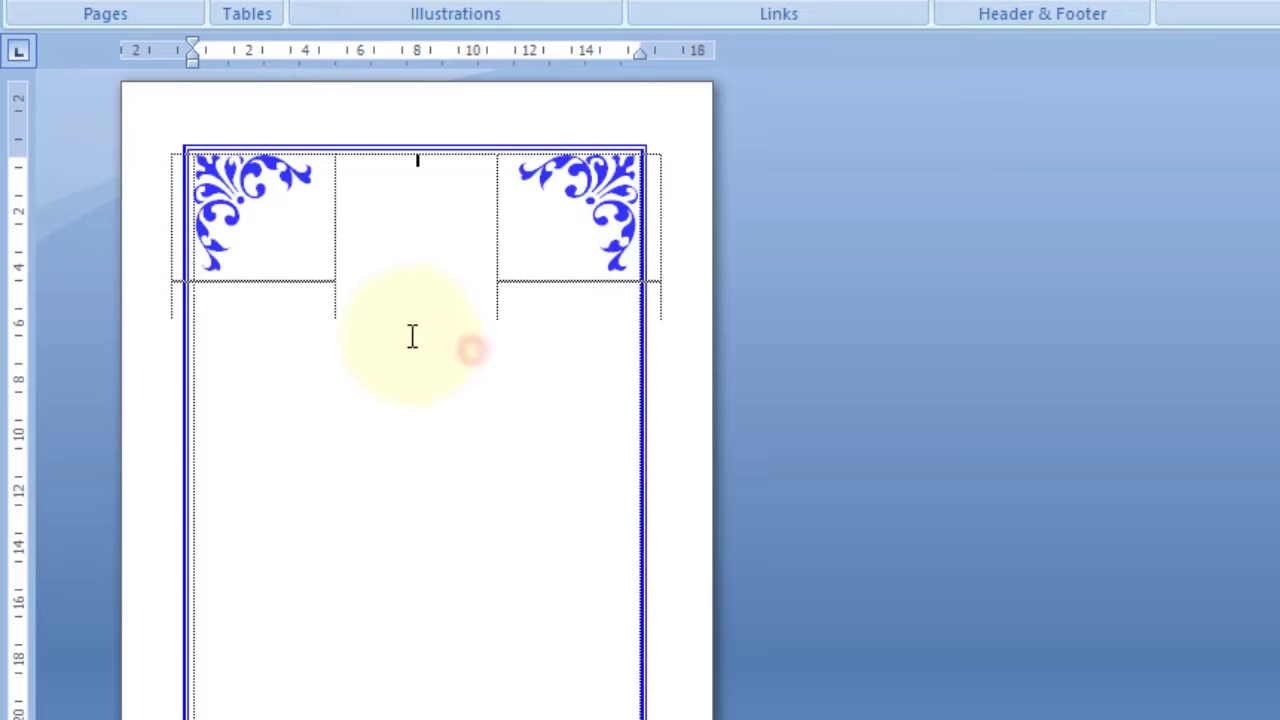
click(320, 283)
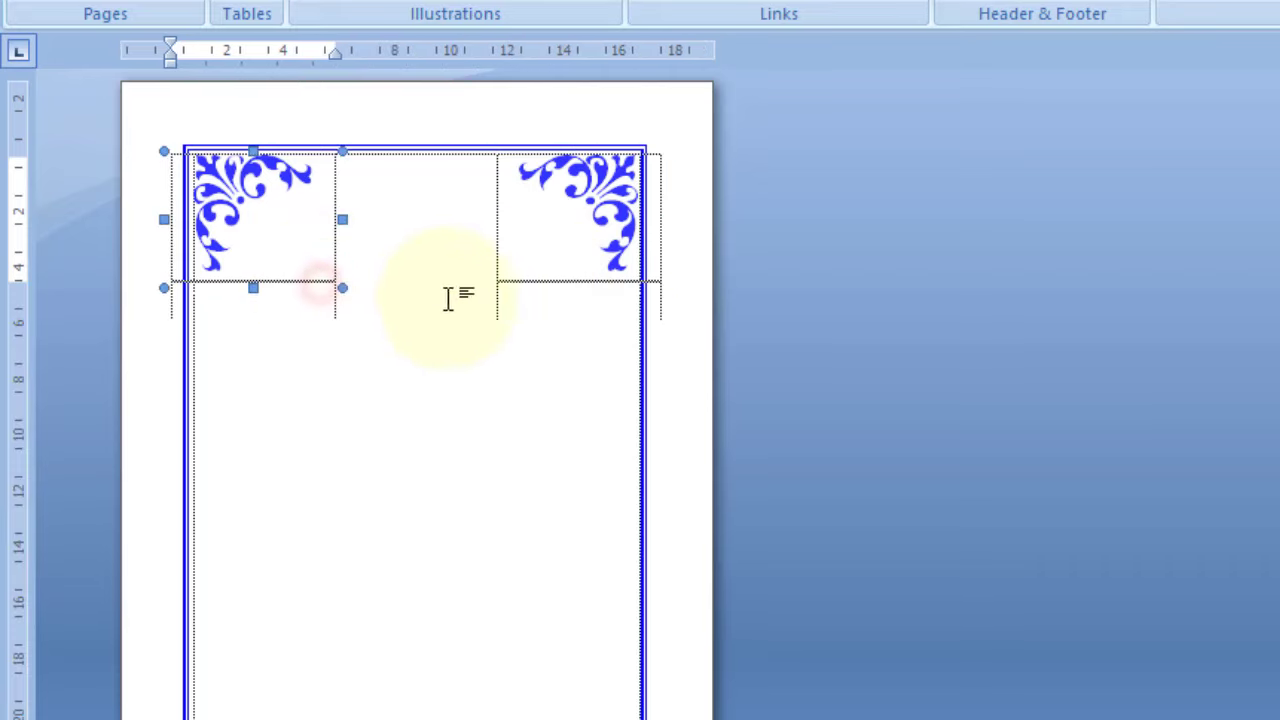
shift+click(513, 285)
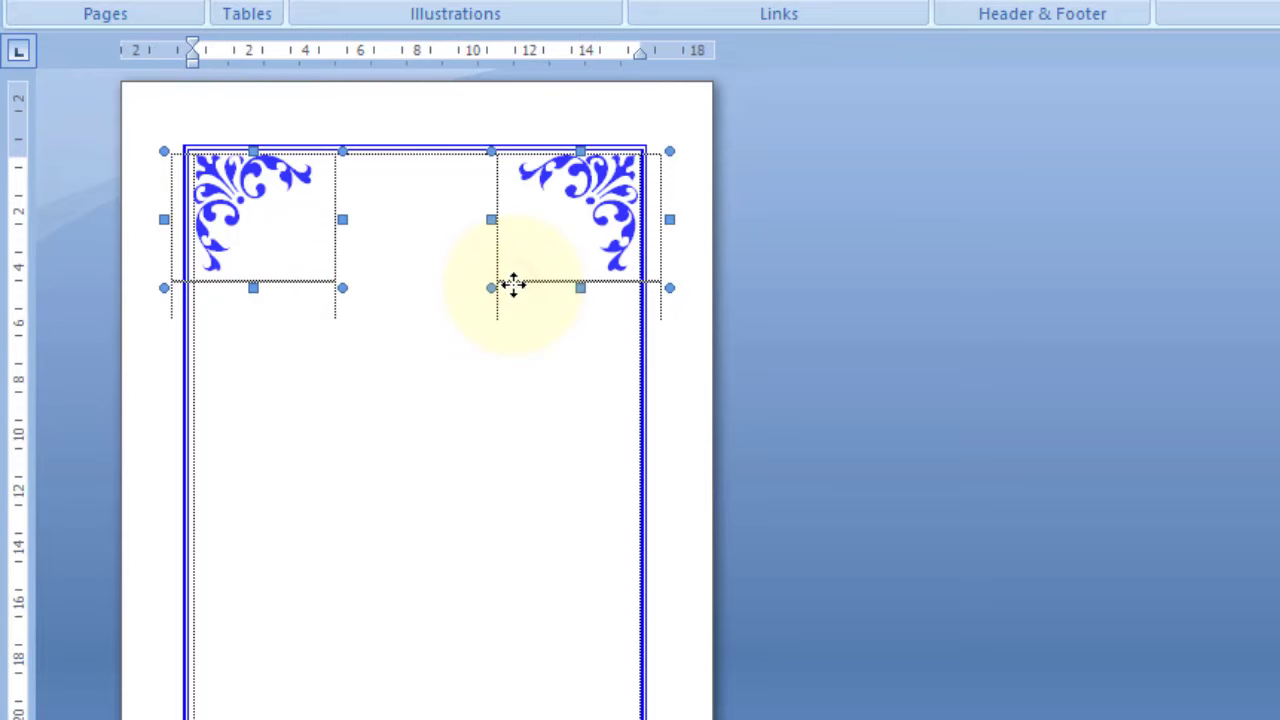
right_click(513, 285)
mouse_move(634, 408)
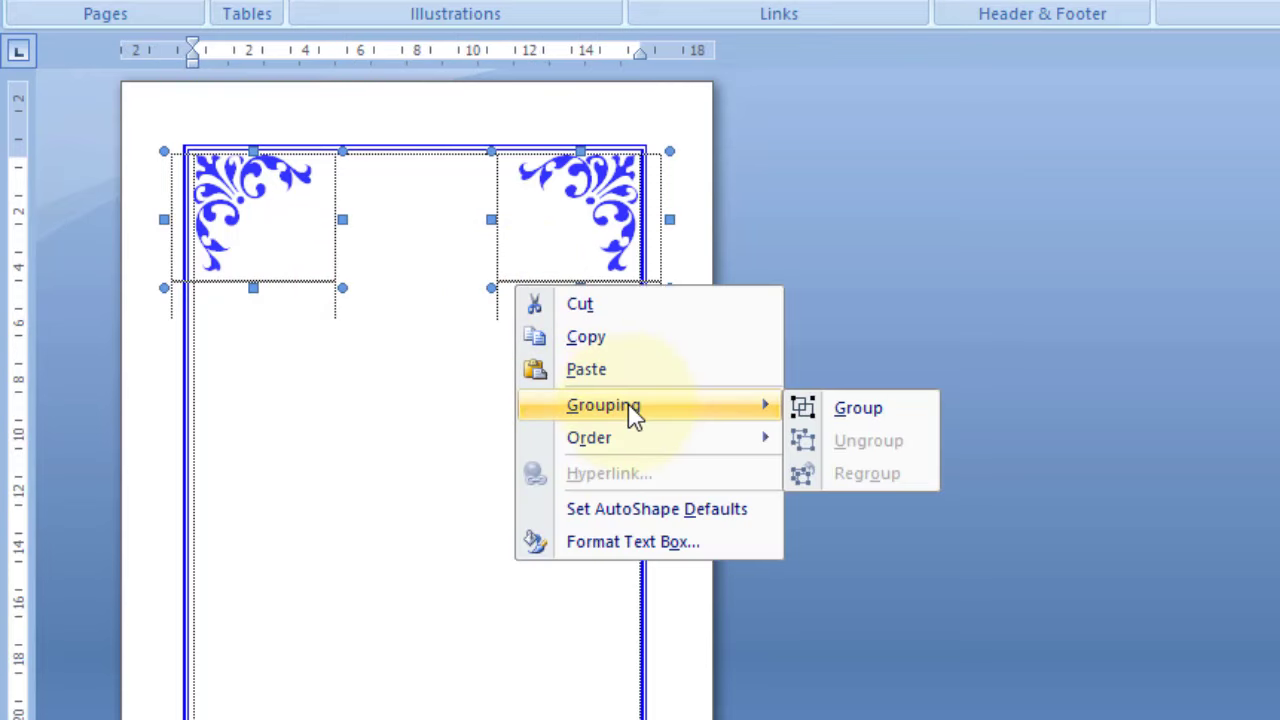
click(820, 418)
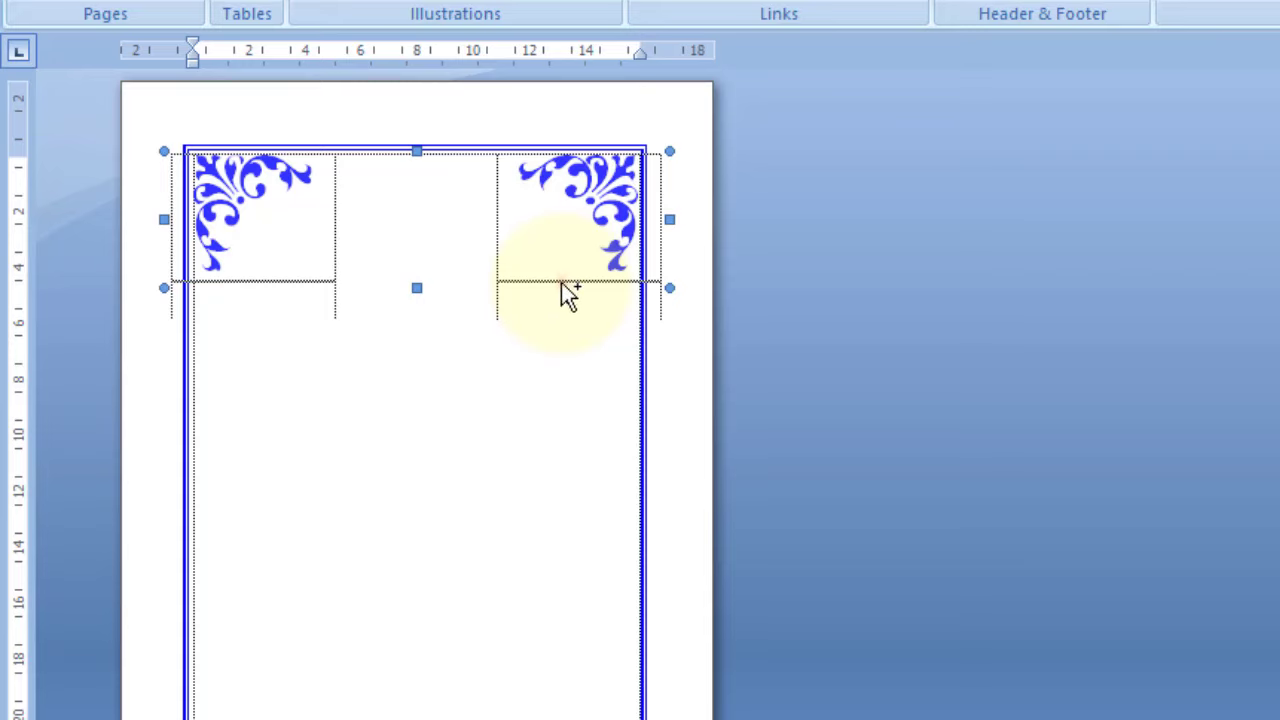
Step: Copy the ornament group down to the border's bottom edge, nudge it into place, and select the bottom-left glyph
drag(561, 283, 608, 530)
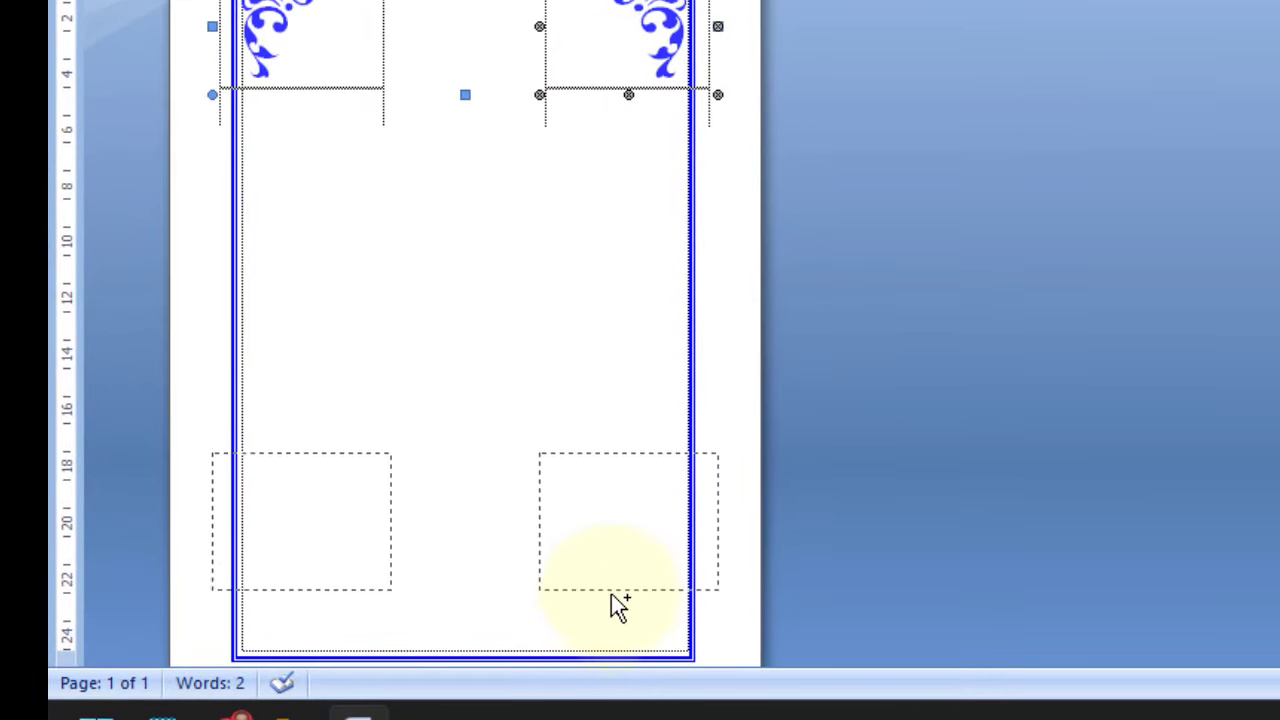
drag(611, 594, 611, 646)
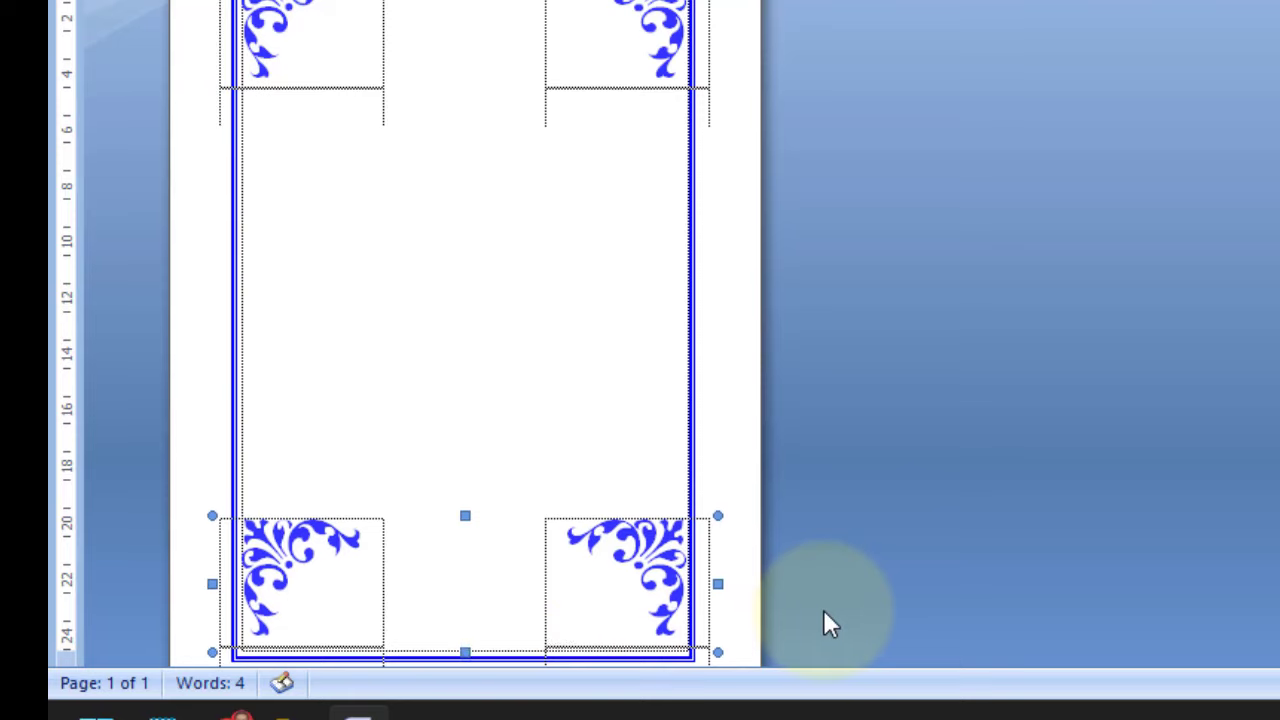
key(Down)
key(Down)
key(Down)
key(Down)
key(Down)
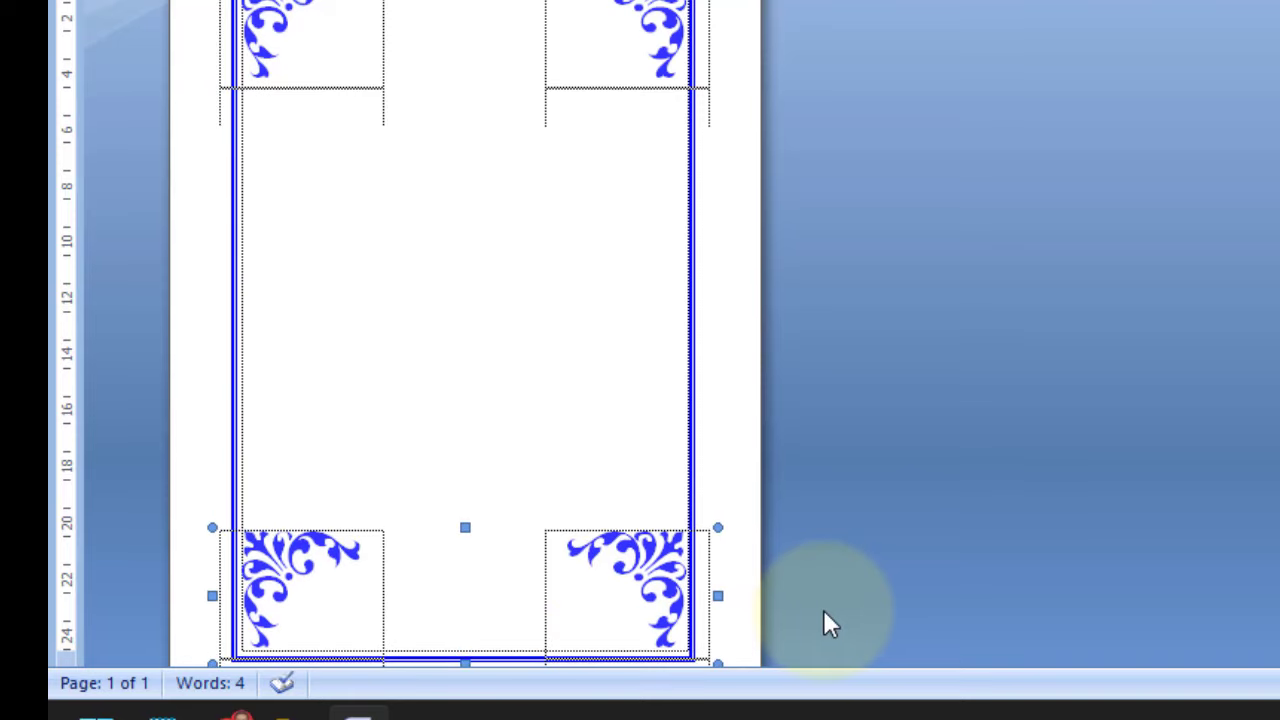
click(449, 551)
drag(340, 580, 260, 580)
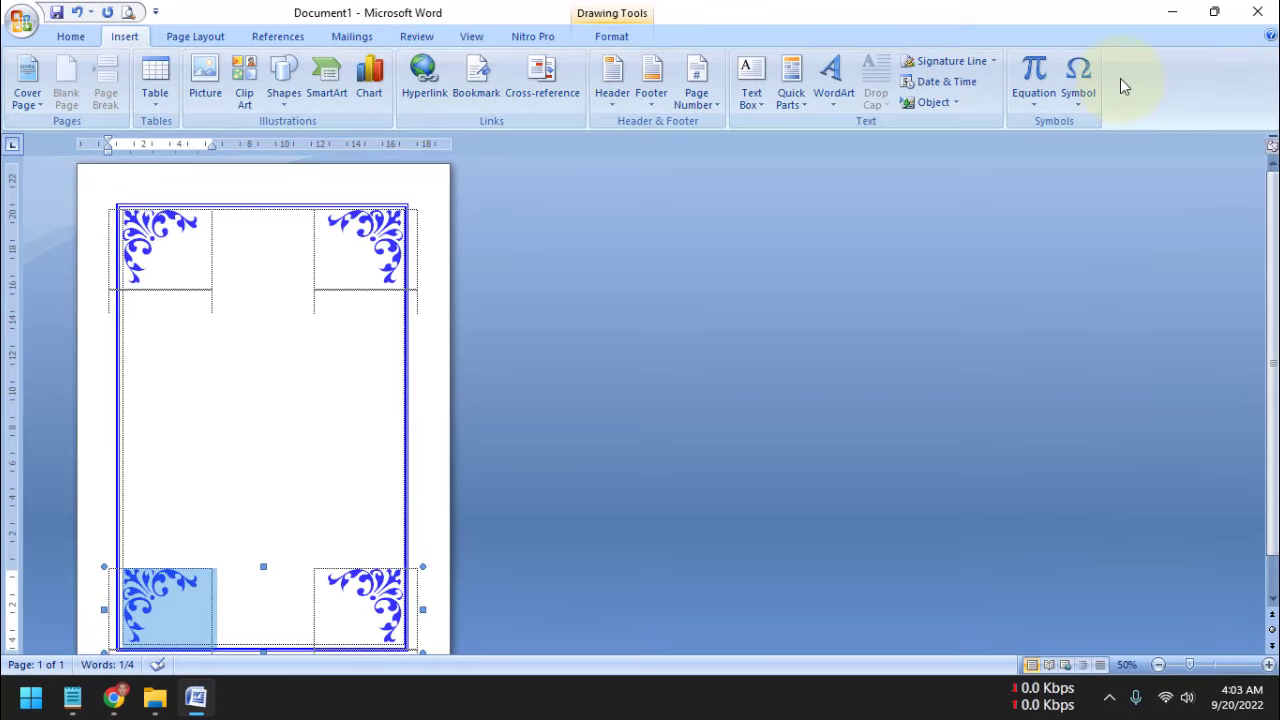
Step: Replace the bottom-left glyph with a downward-curling corner flourish from More Symbols
click(1078, 72)
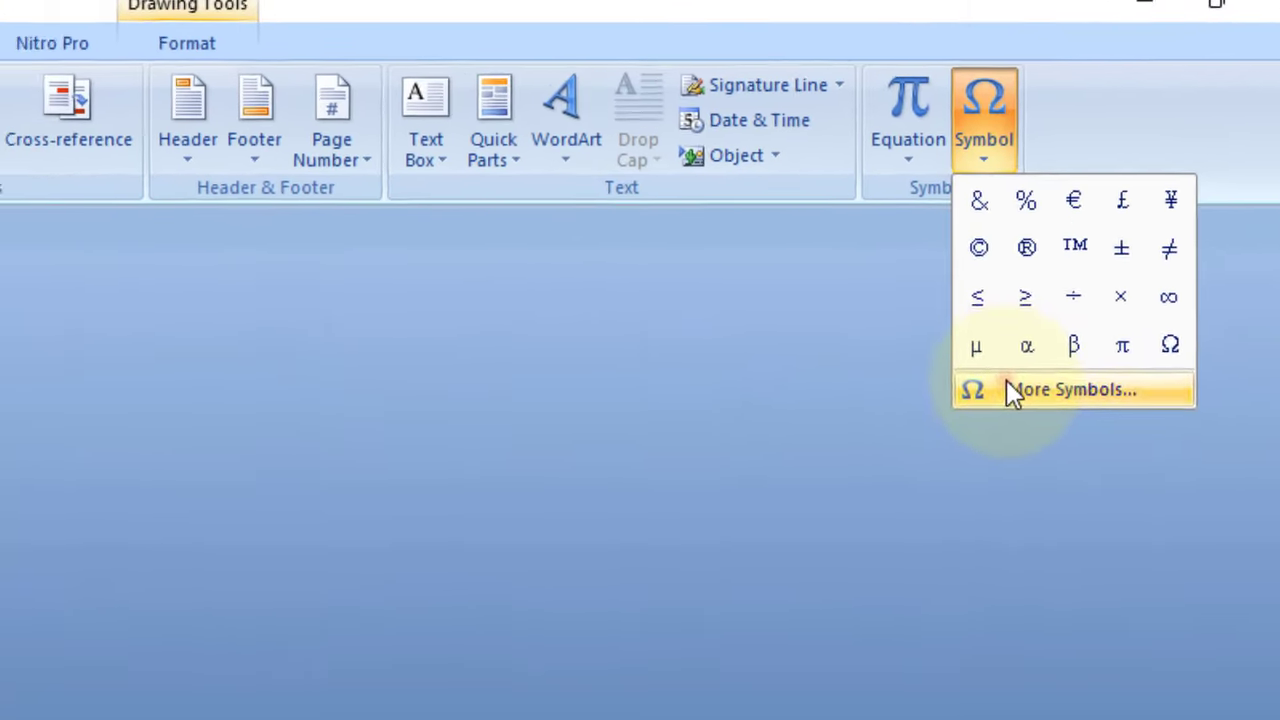
click(1012, 390)
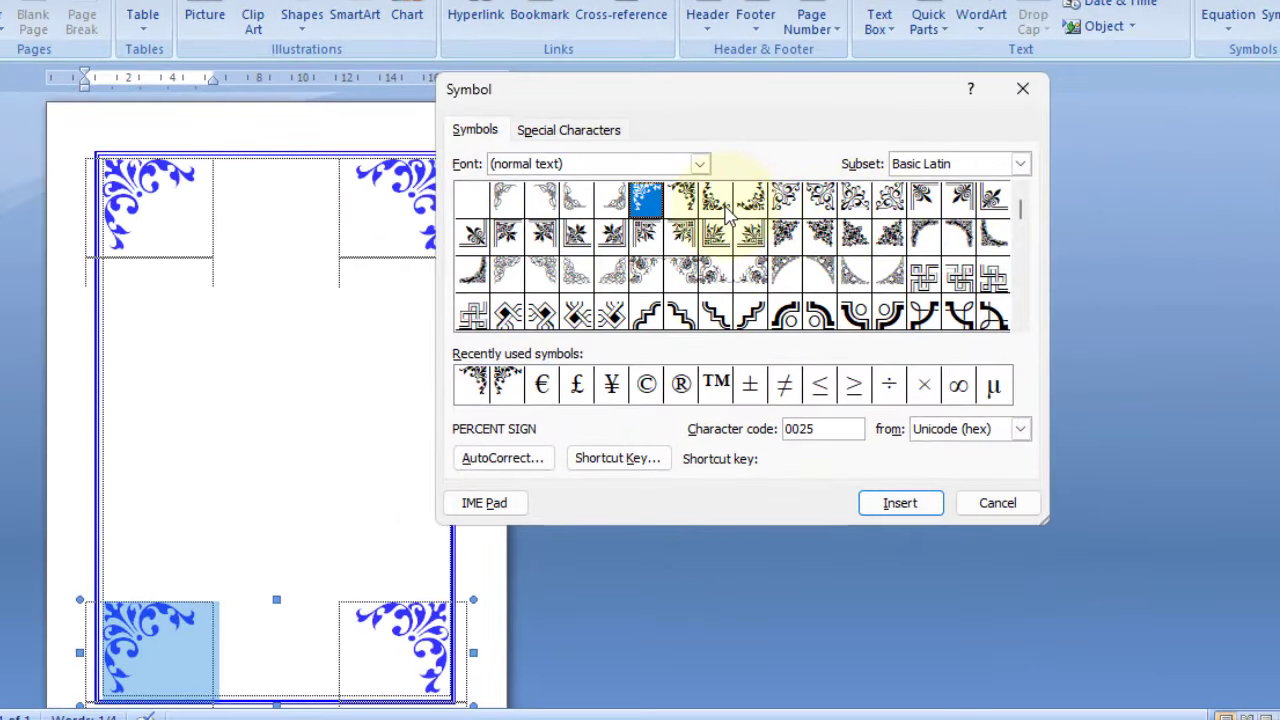
click(716, 202)
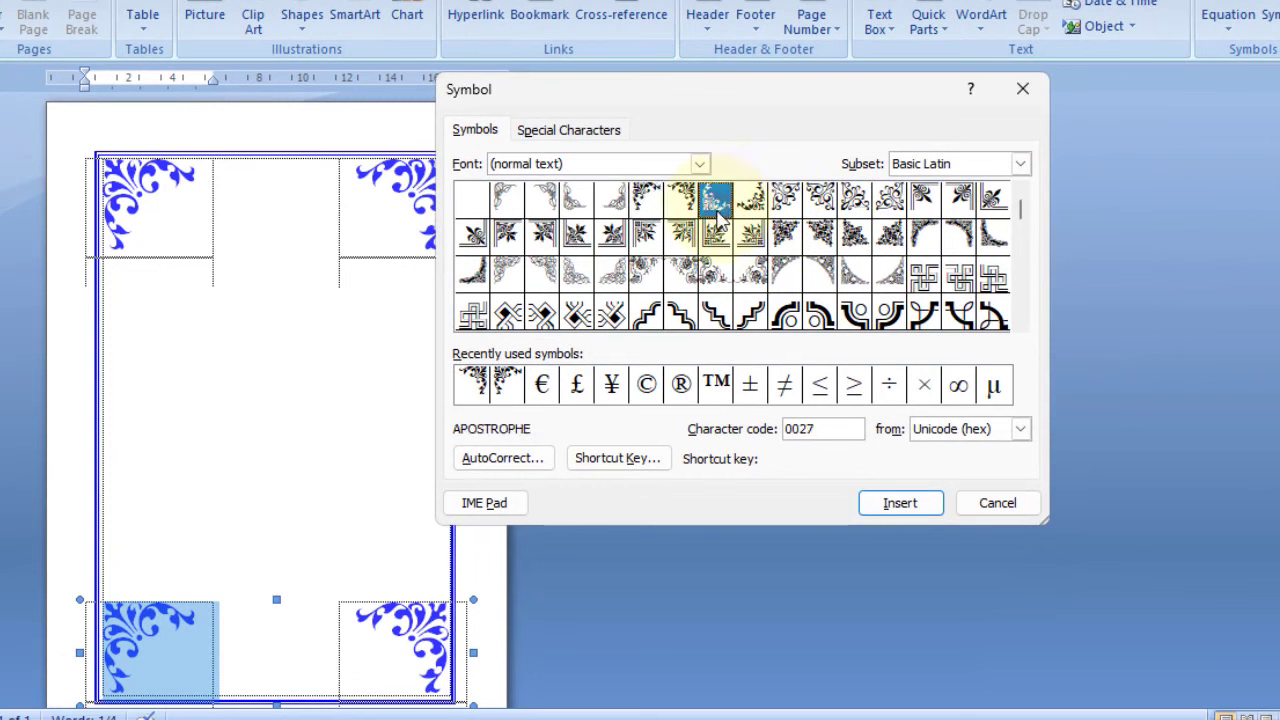
click(899, 503)
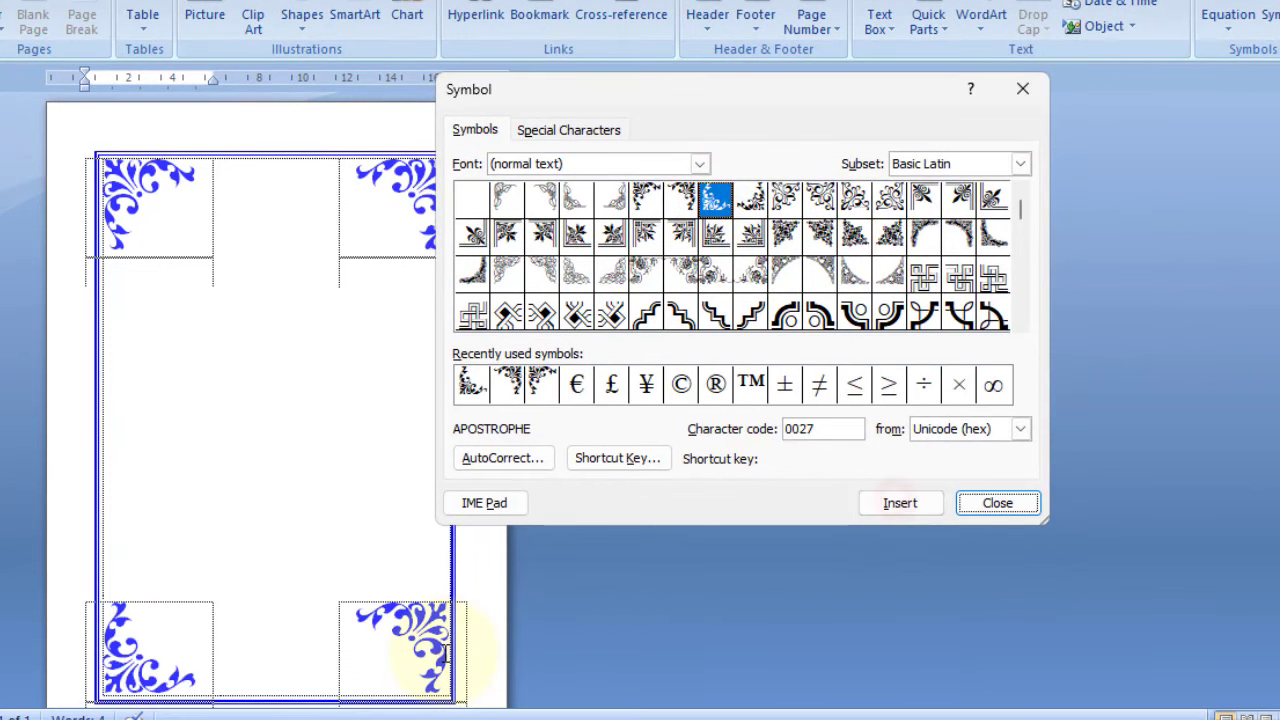
Step: Replace the bottom-right glyph with its matching downward flourish and close the Symbol dialog
double_click(370, 645)
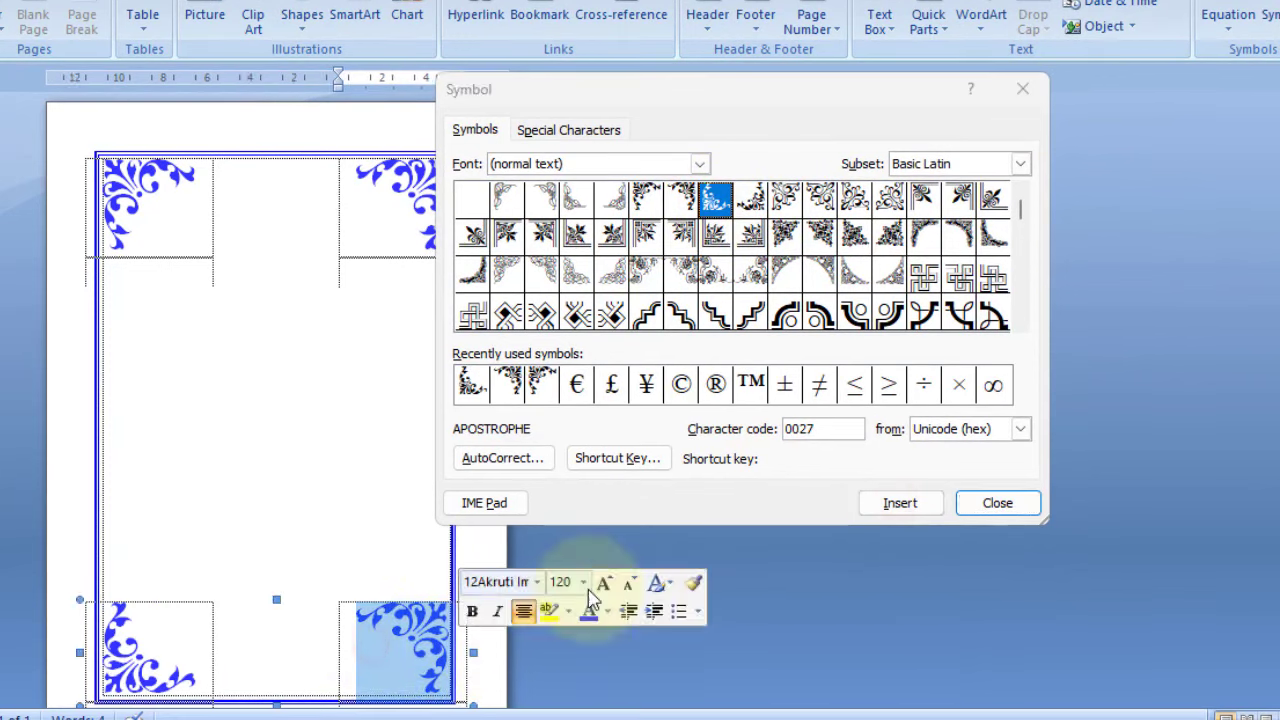
click(752, 200)
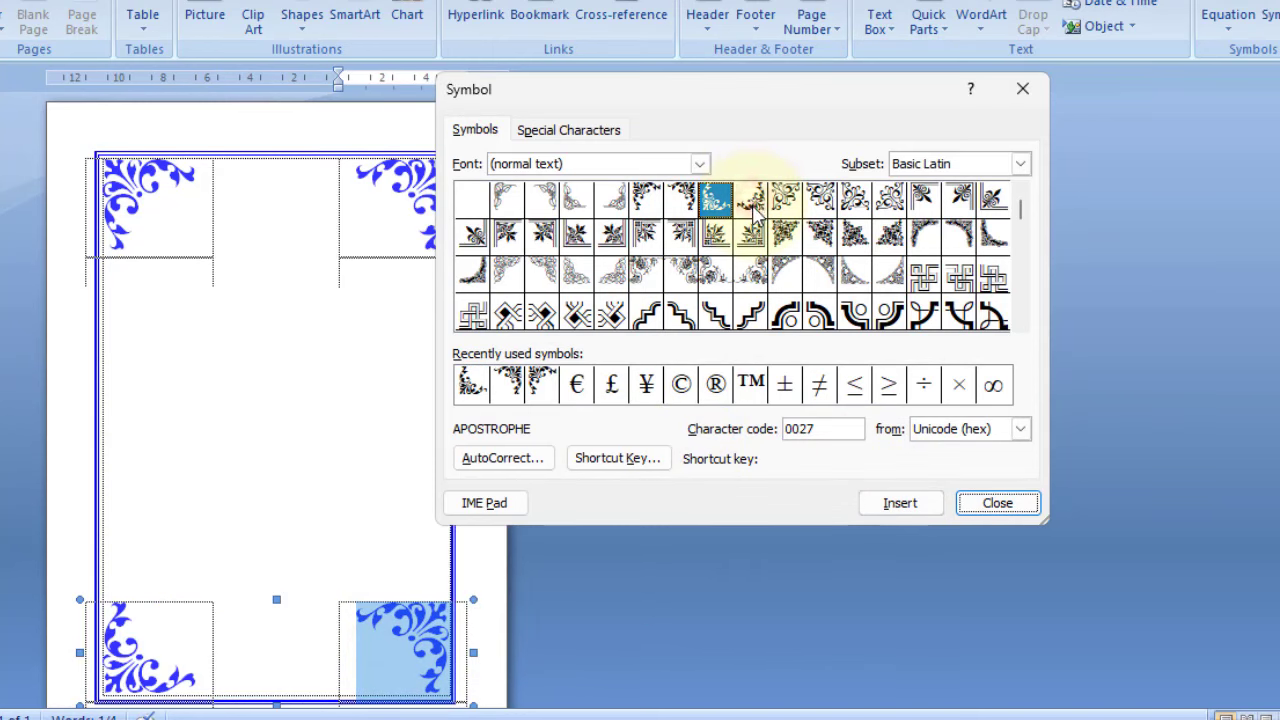
click(750, 202)
click(900, 505)
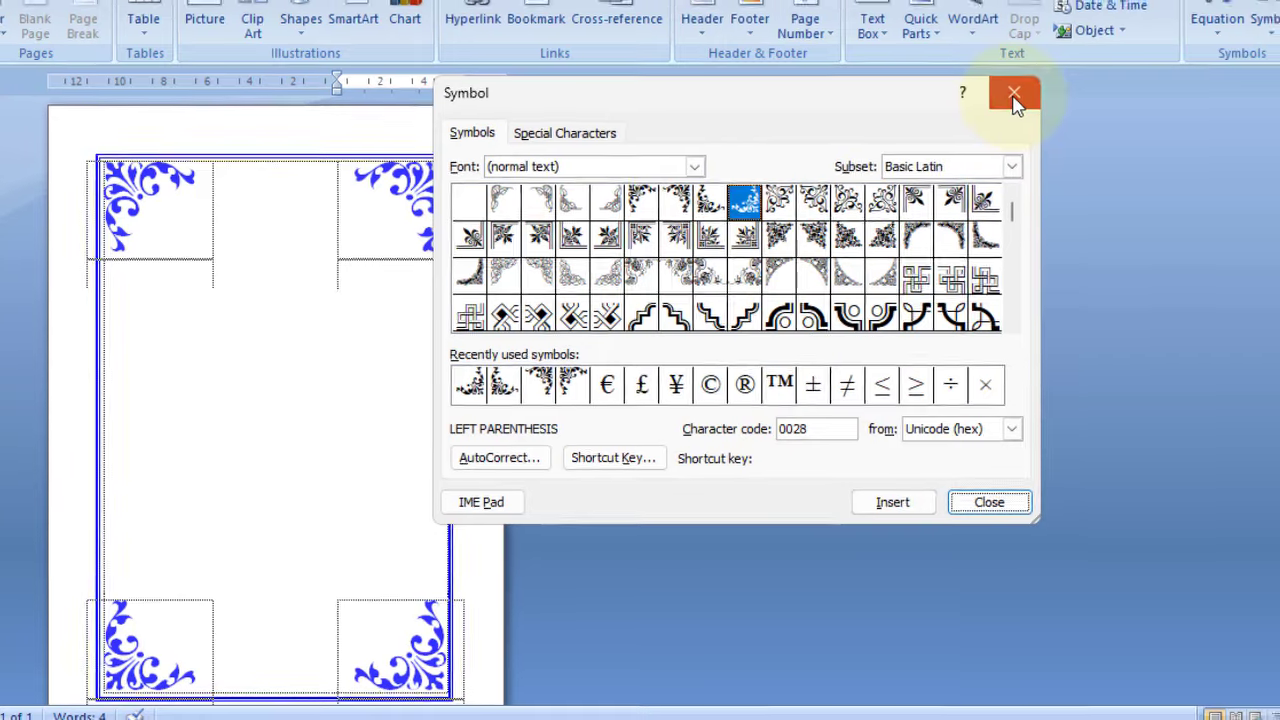
click(1022, 93)
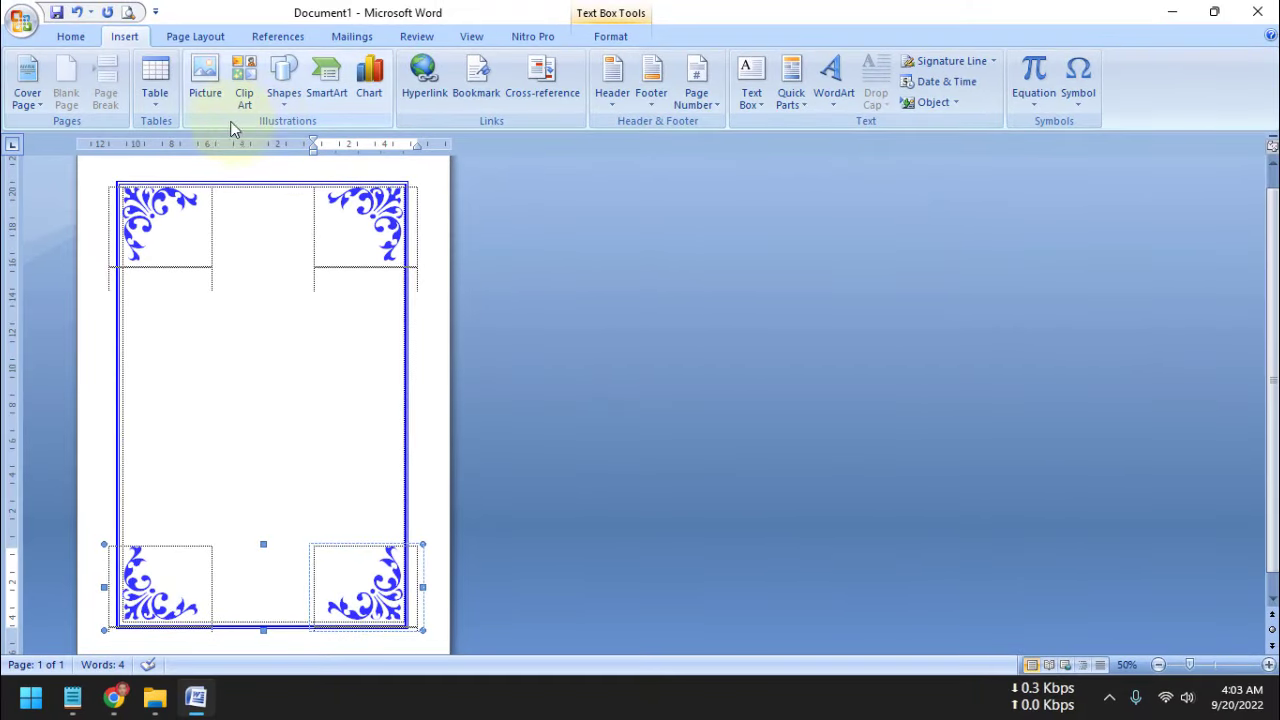
Step: Show the completed bordered page with four corner flourishes in Print Preview
click(128, 12)
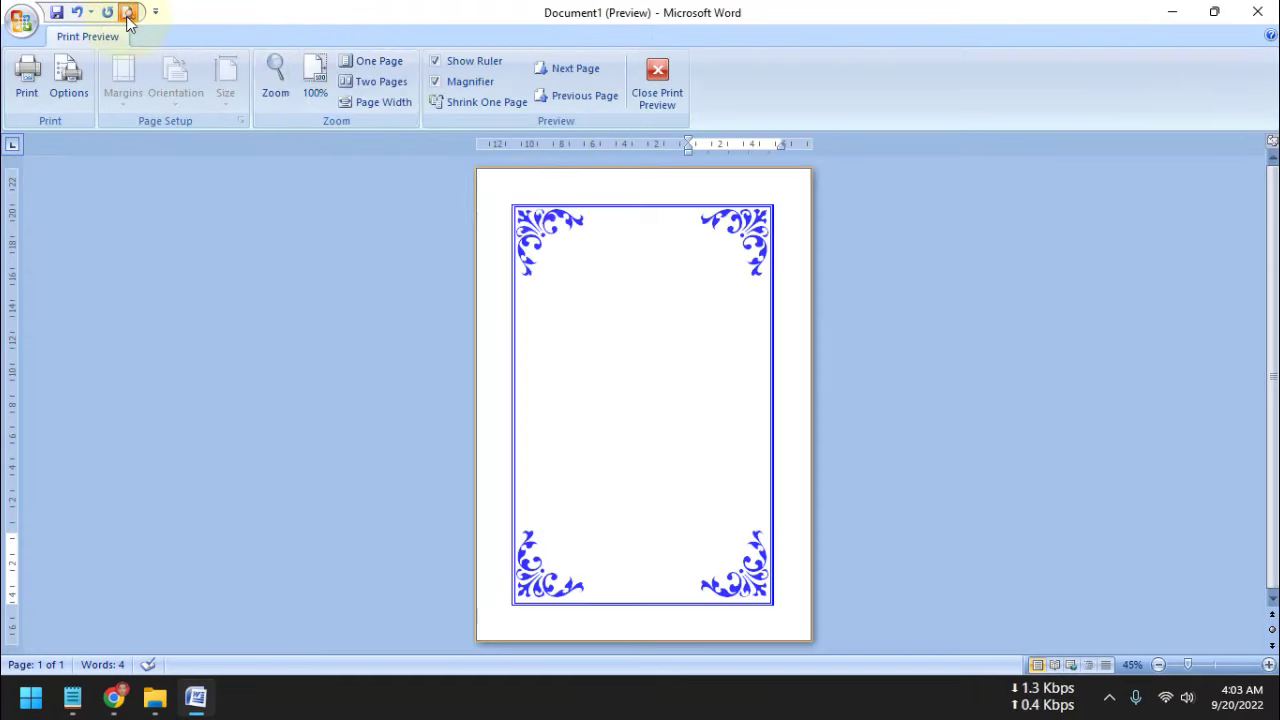